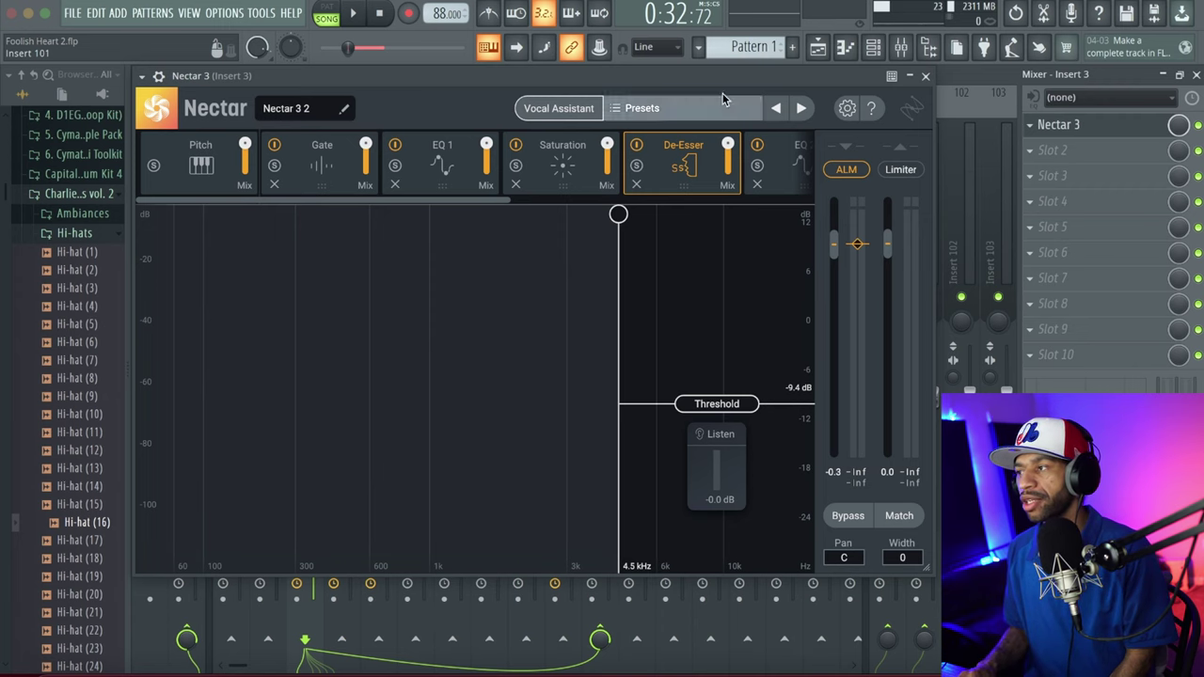
Look at the CLA Vocals Stereo plugin on Insert 4 and SSL Native Vocalstrip 2 on Insert 5, closing each, and return to Insert 3.
left_click(924, 76)
left_click(336, 179)
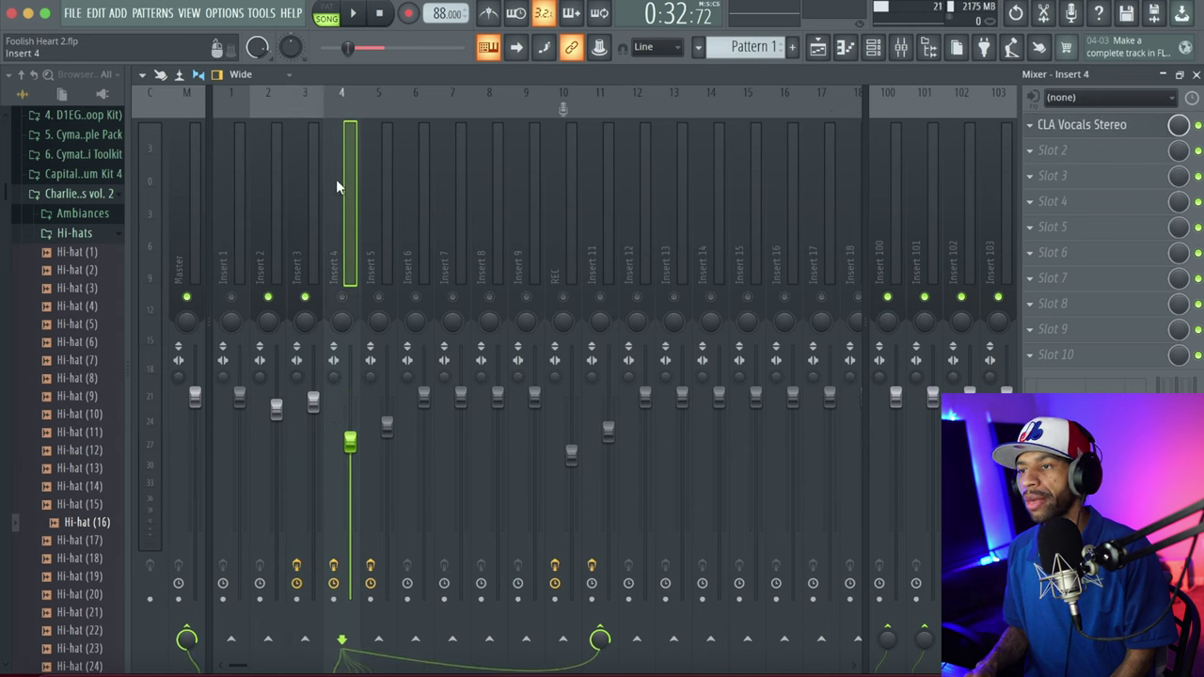
left_click(1110, 120)
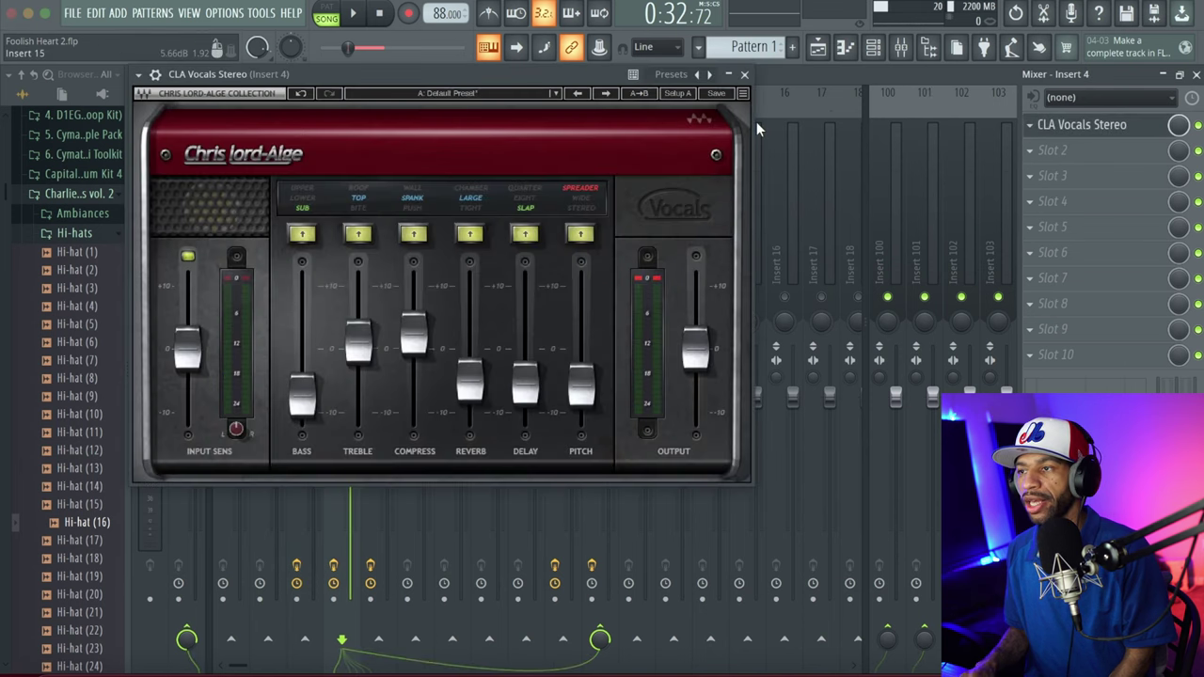
left_click(744, 75)
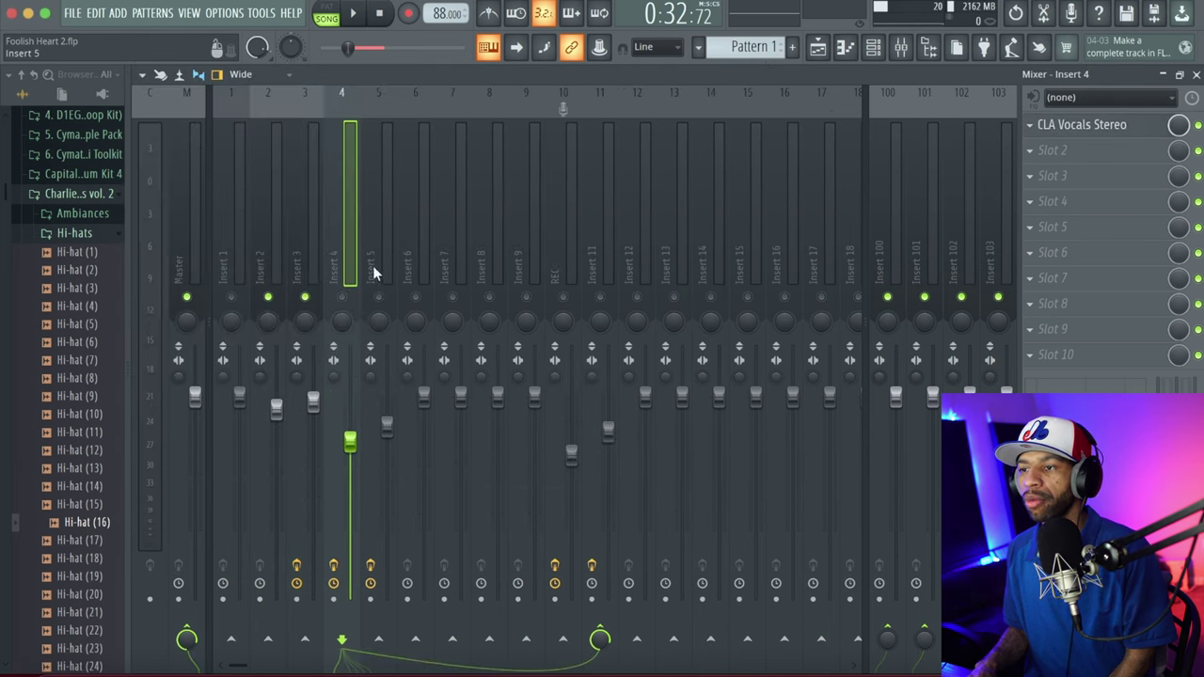
left_click(374, 273)
left_click(1138, 124)
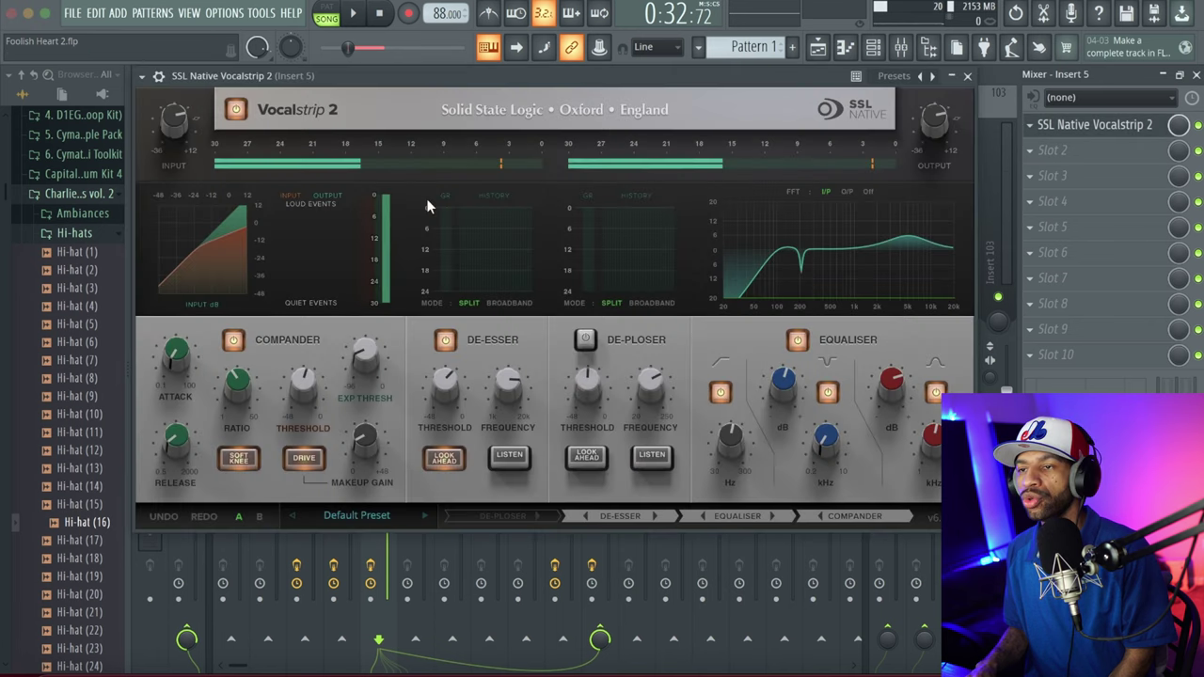
left_click(967, 76)
left_click(303, 264)
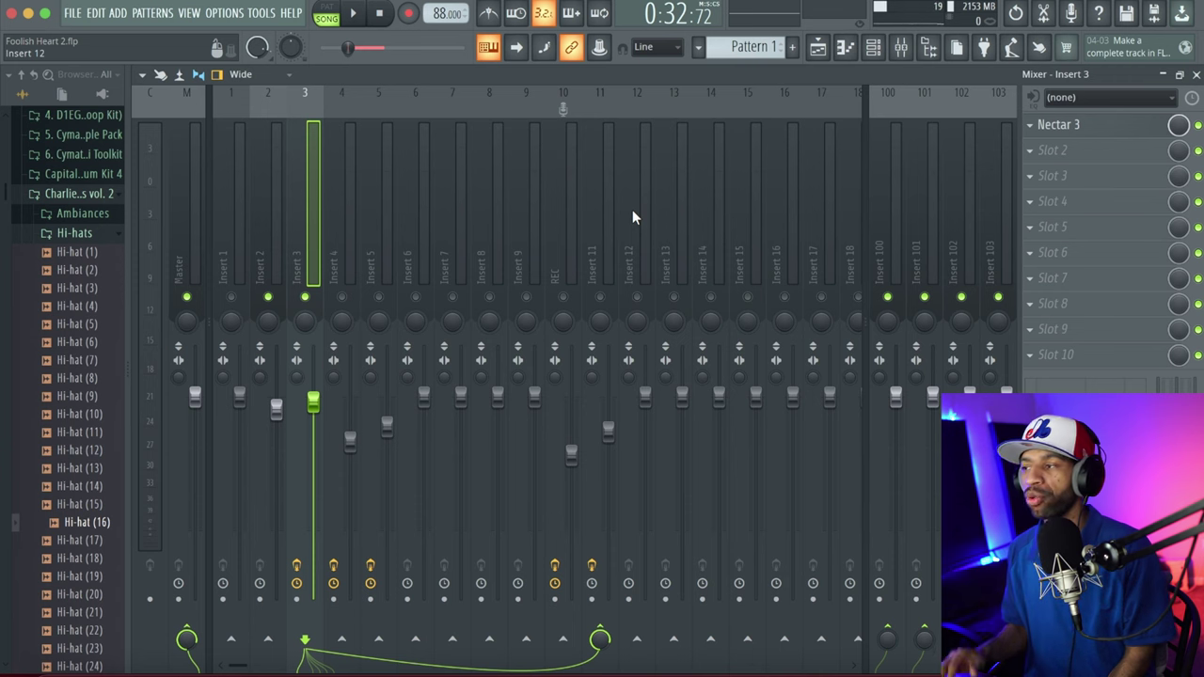
Examine the Nectar 3 module chain on Insert 3, including EQ 1, Saturation, De-Esser and EQ 2, plus the list of addable modules, and close the plugin.
left_click(1105, 121)
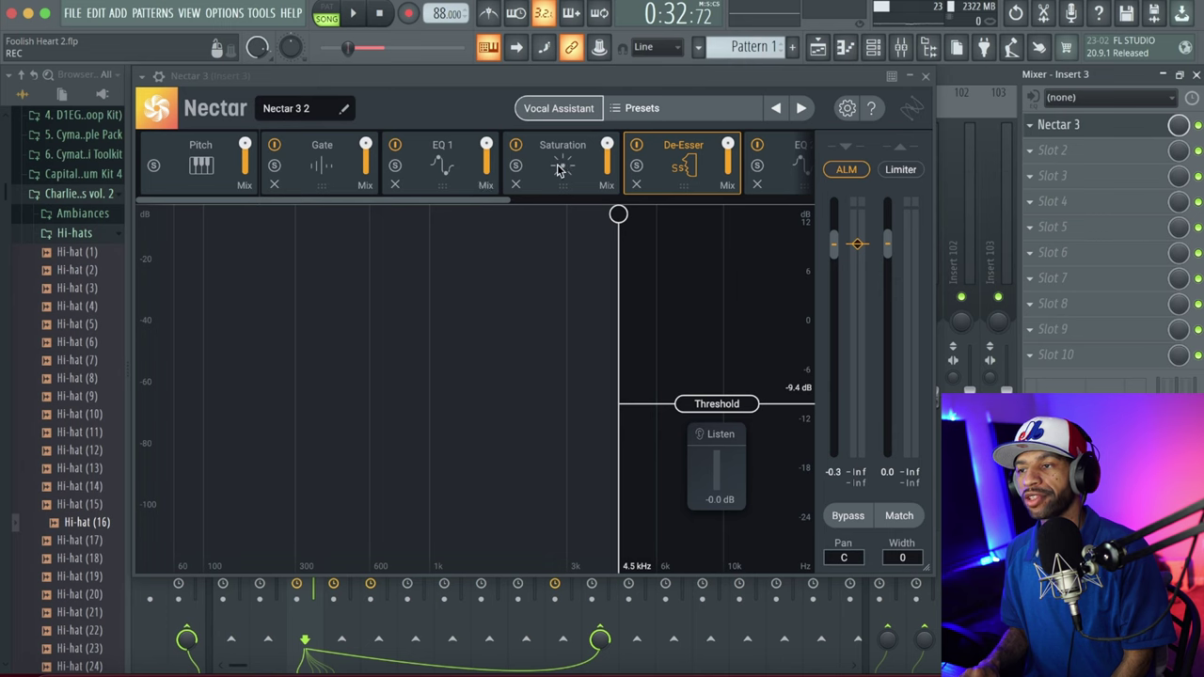
left_click(433, 183)
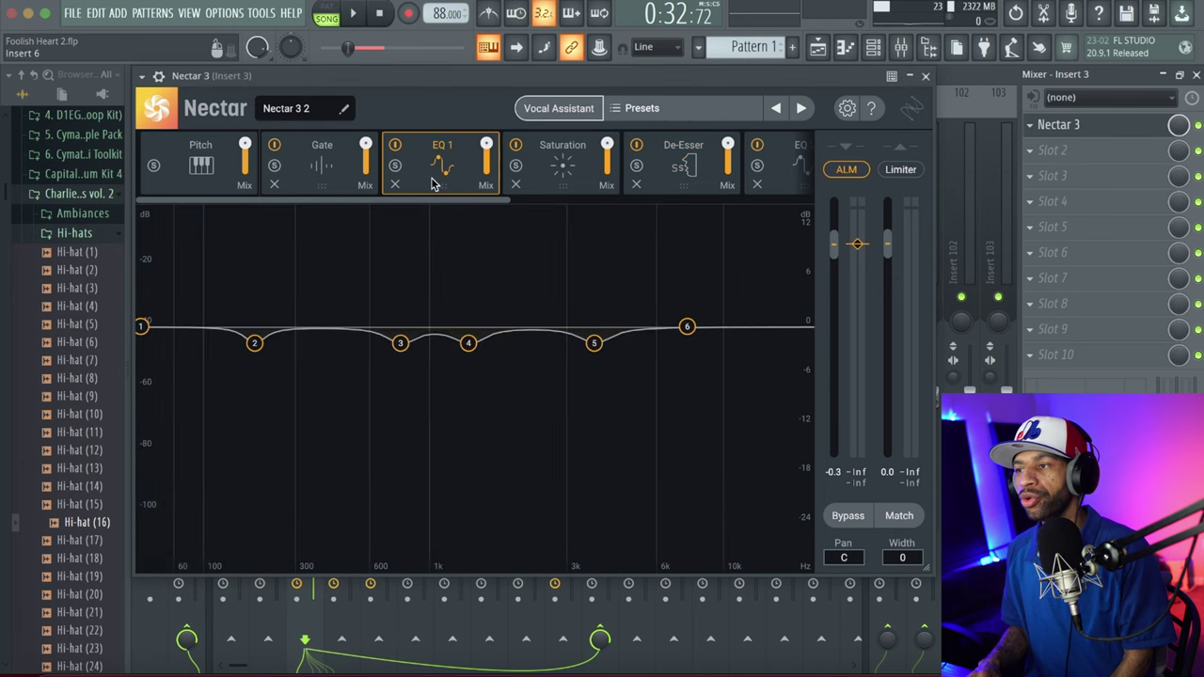
left_click(548, 178)
left_click(658, 169)
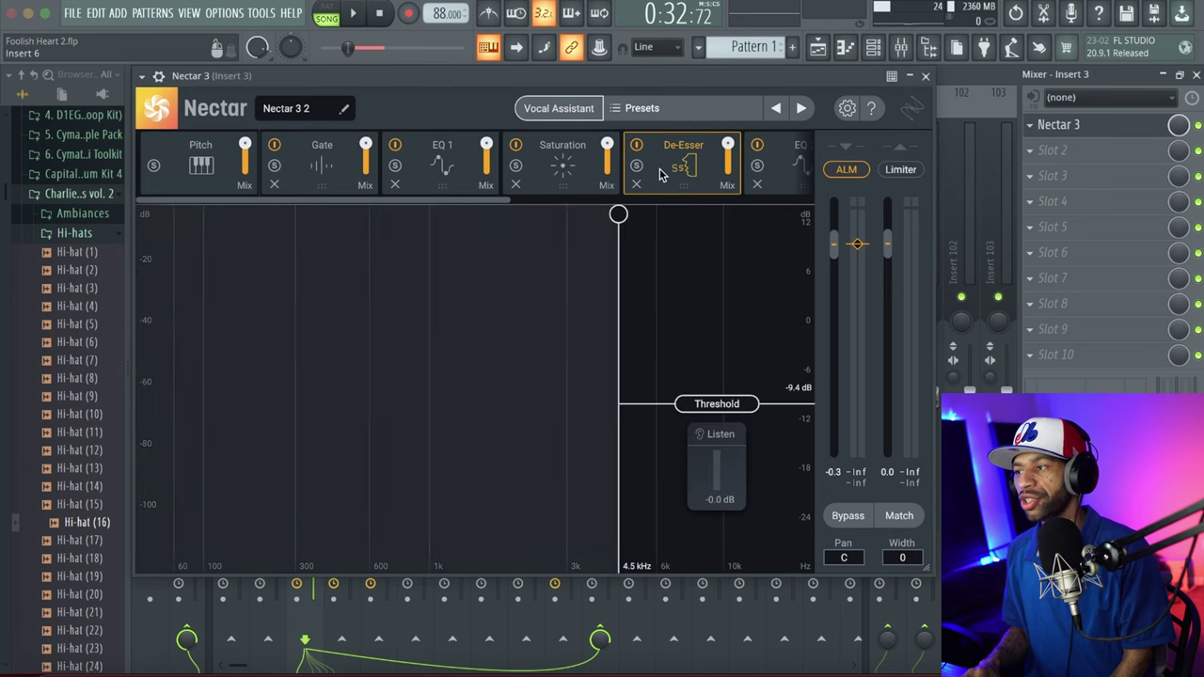
left_click(785, 178)
left_click_drag(435, 202, 596, 194)
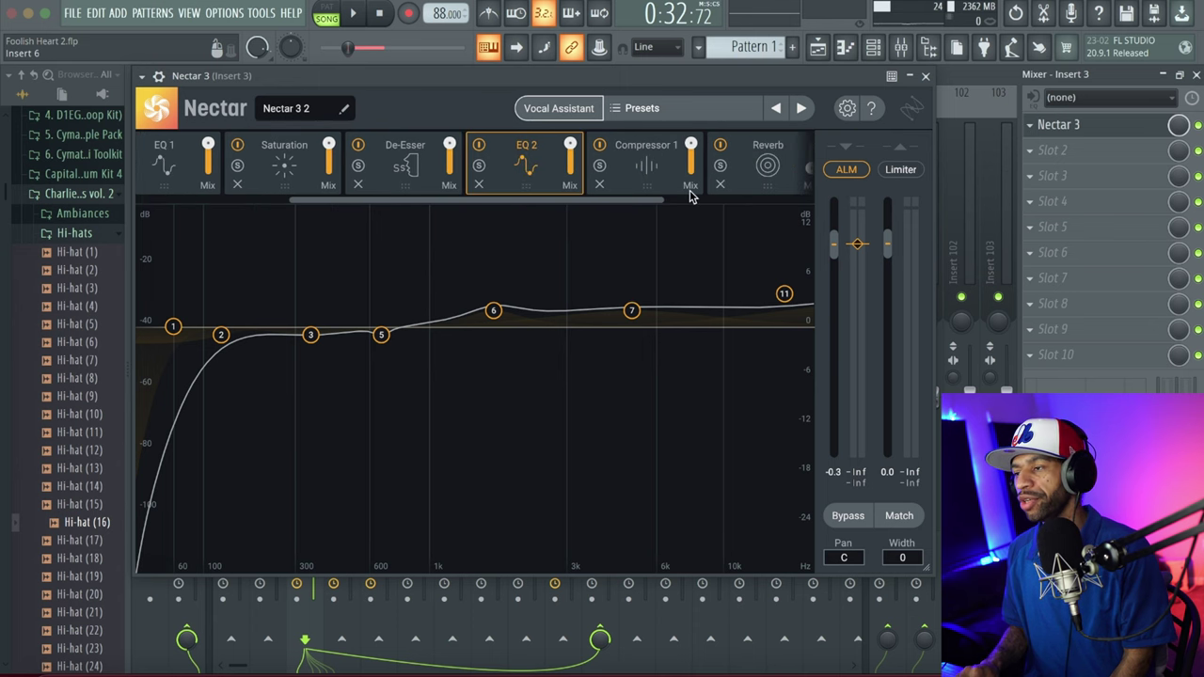
left_click_drag(655, 203, 758, 202)
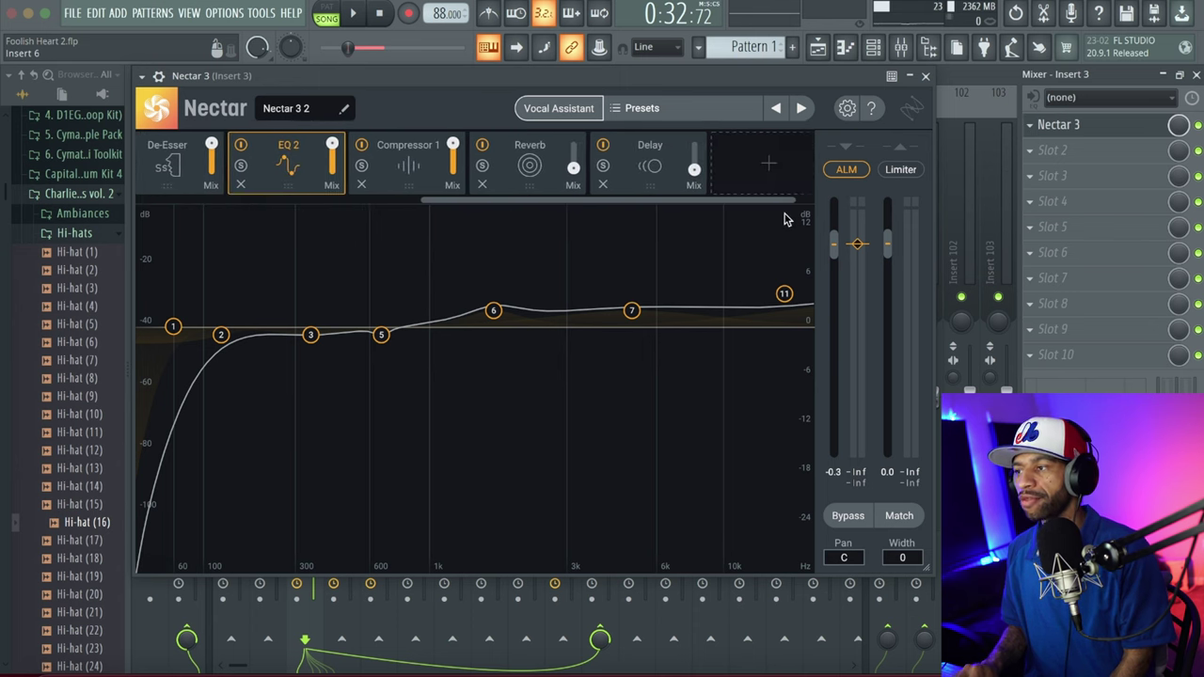
left_click(775, 169)
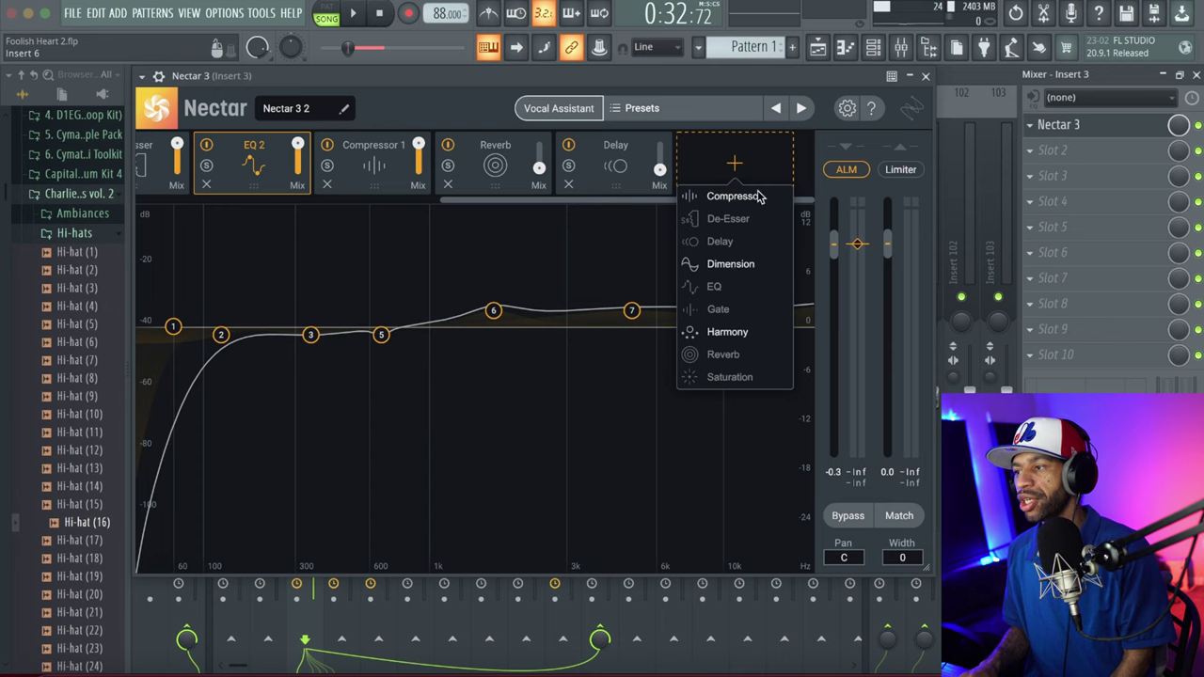
left_click(588, 201)
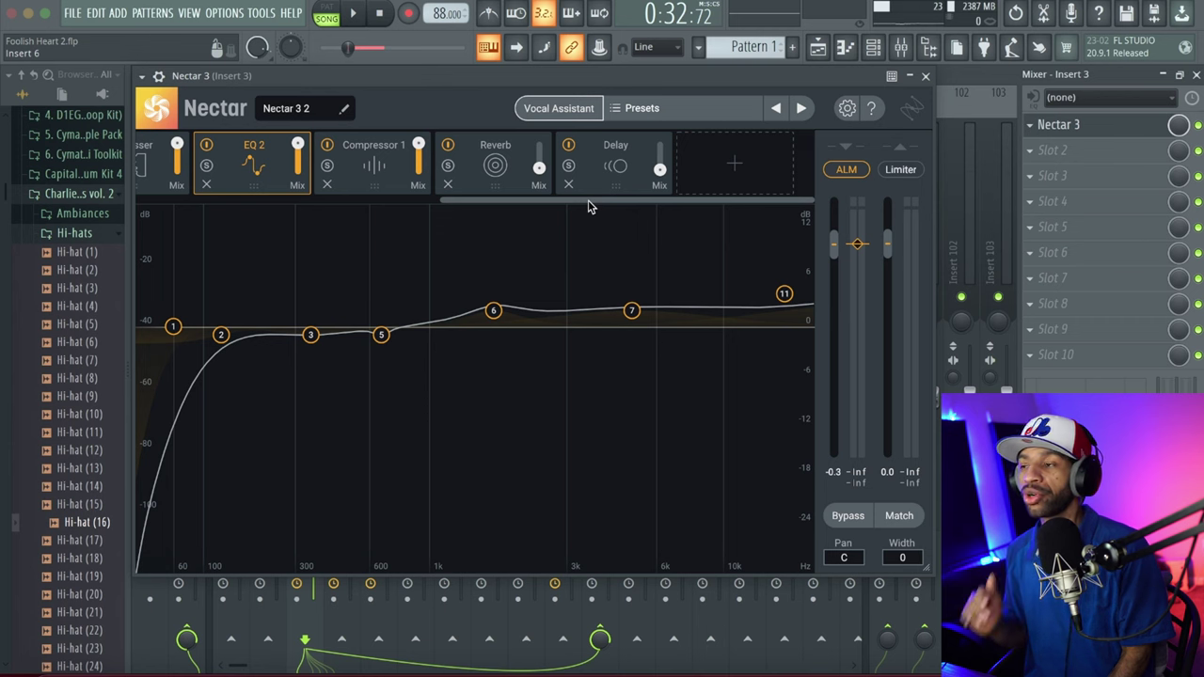
left_click(926, 76)
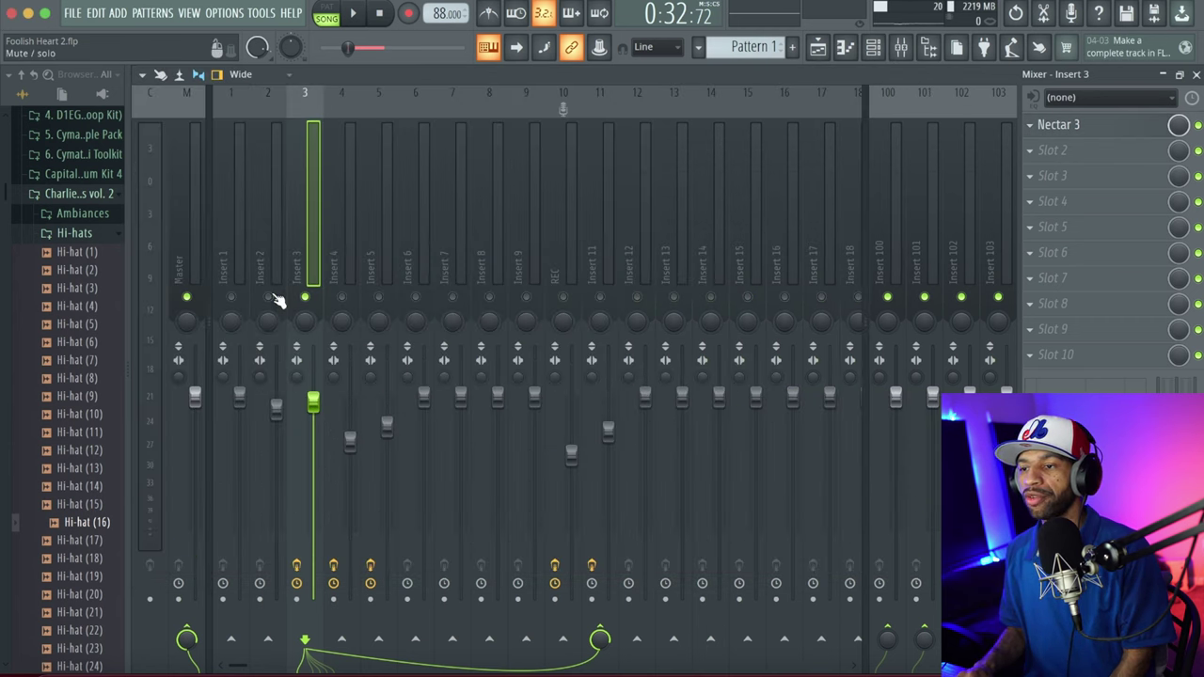
With Insert 2 muted, play the song to compare Insert 3 with Nectar 3 bypassed and enabled, and stop playback.
left_click(1199, 126)
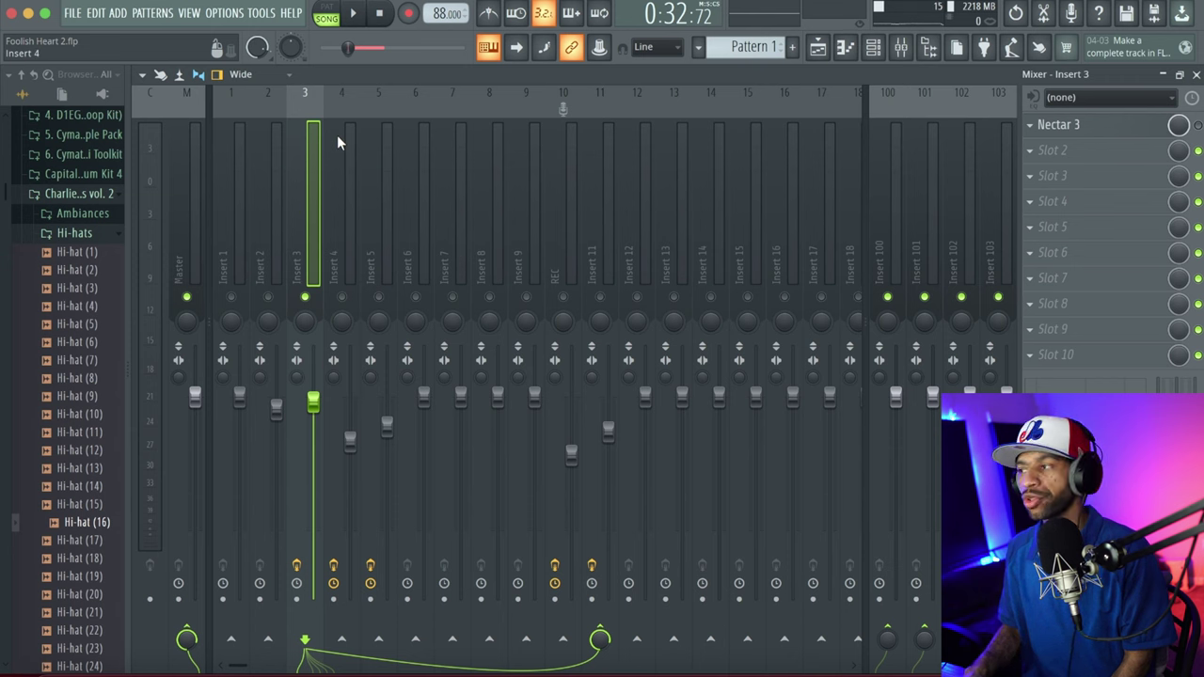
key("space")
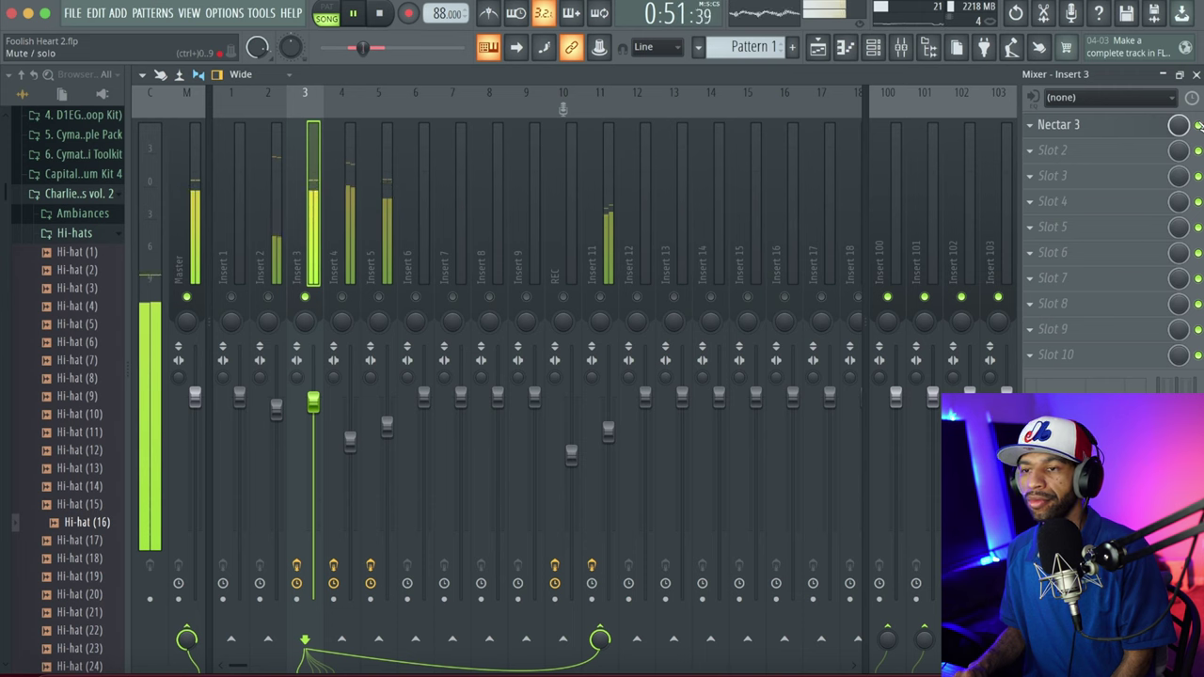
key("space")
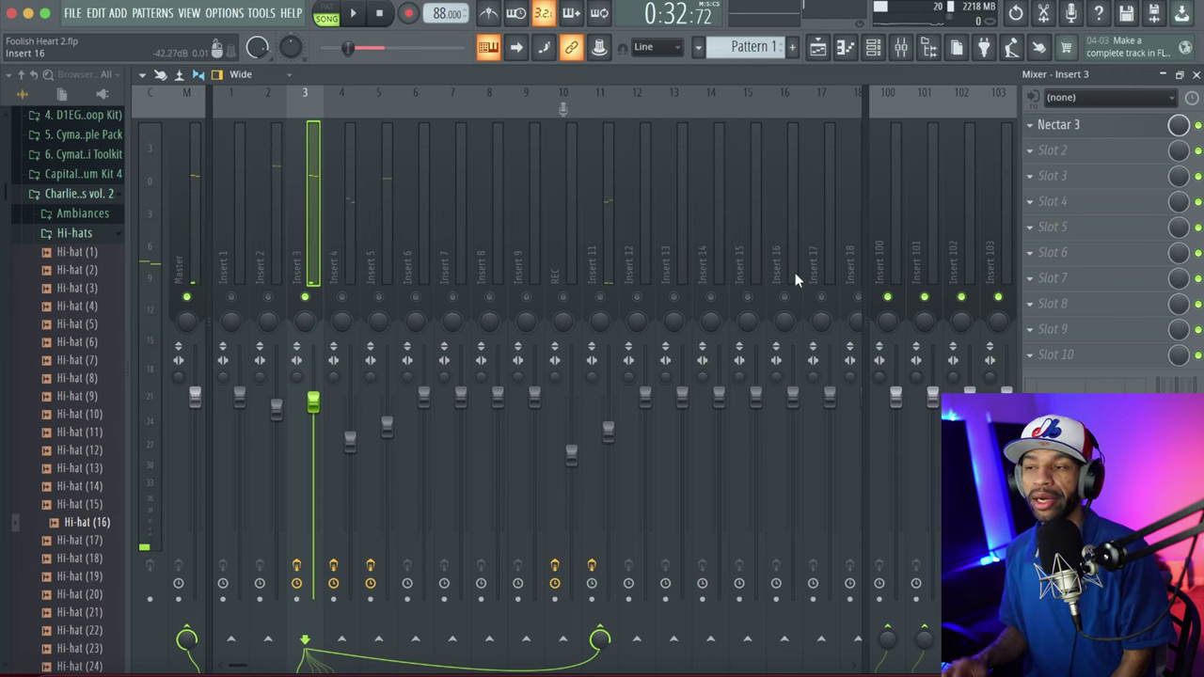
Unmute Insert 2 and play the full mix to compare Nectar 3 off and on, and stop playback.
left_click(268, 299)
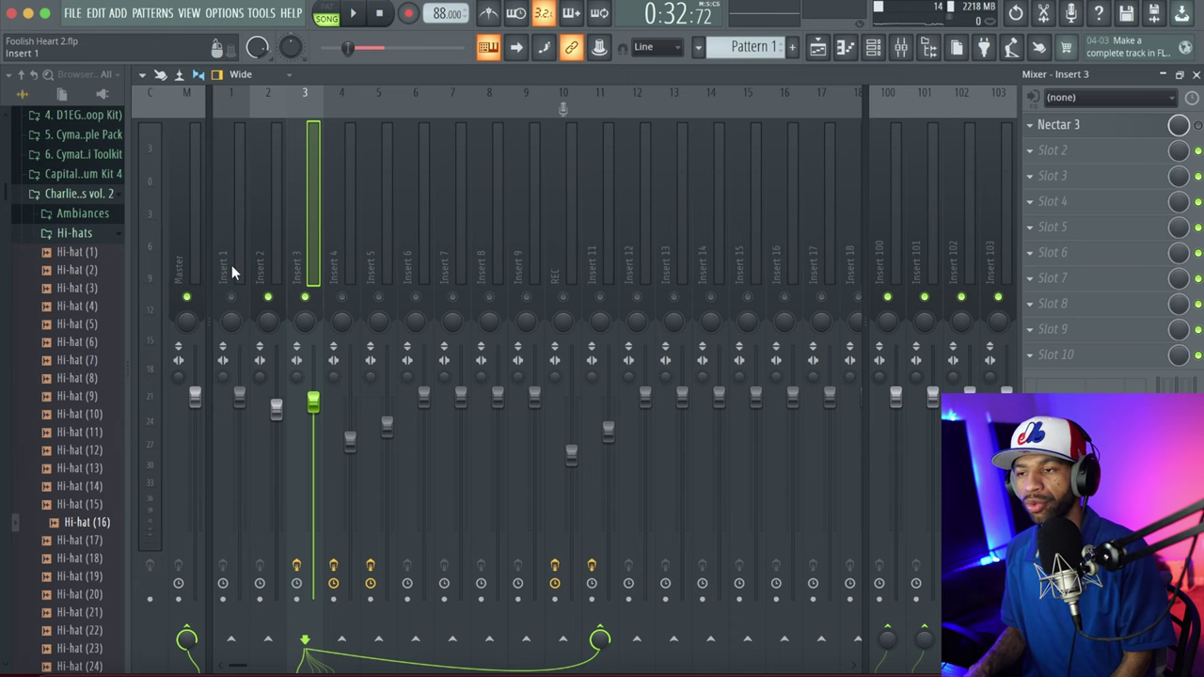
key("space")
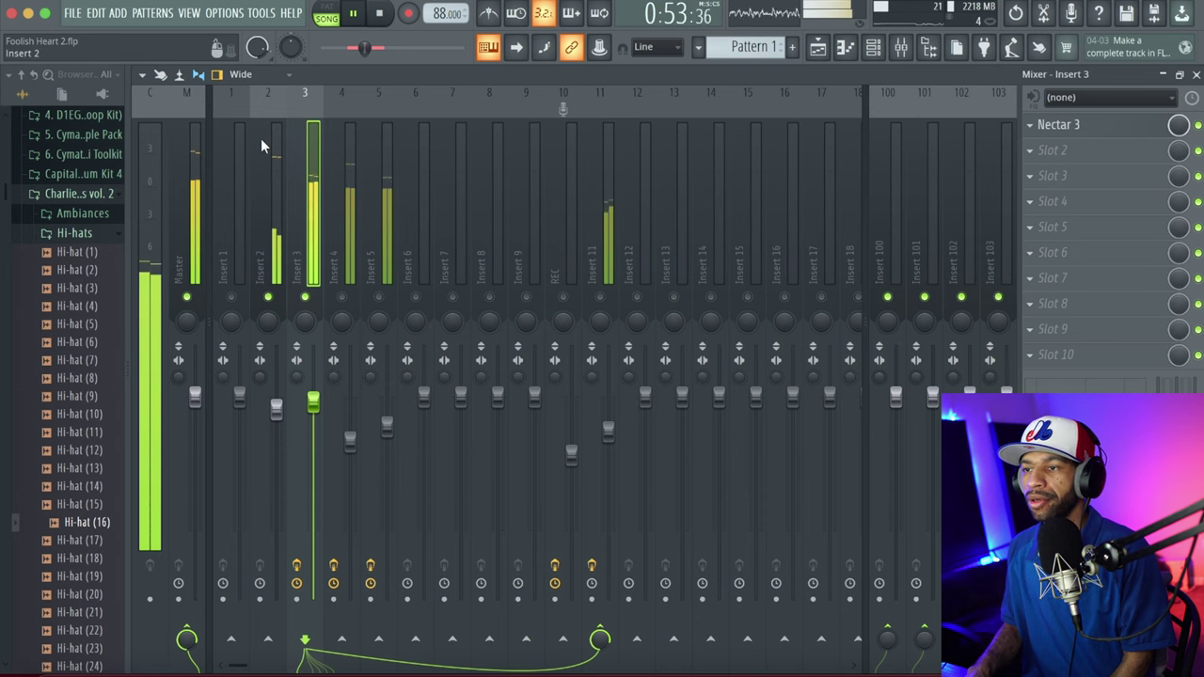
key("space")
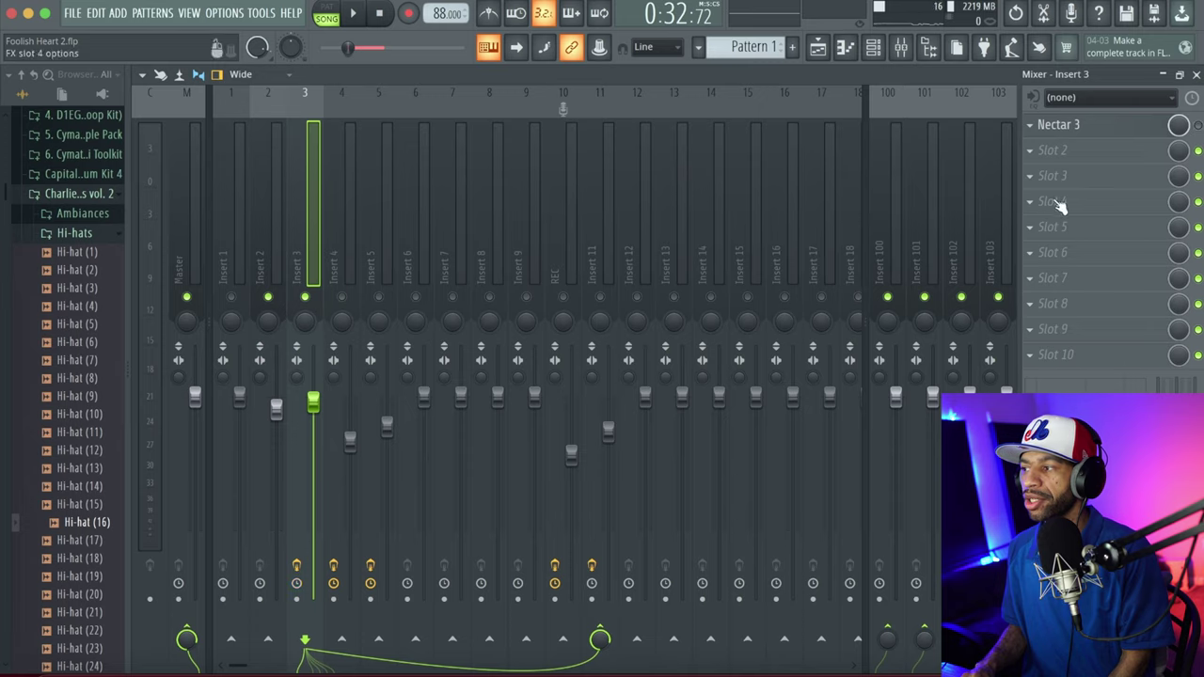
Add a new Nectar 3 instance to slot 4 of Insert 3 and reposition its window.
left_click(1029, 200)
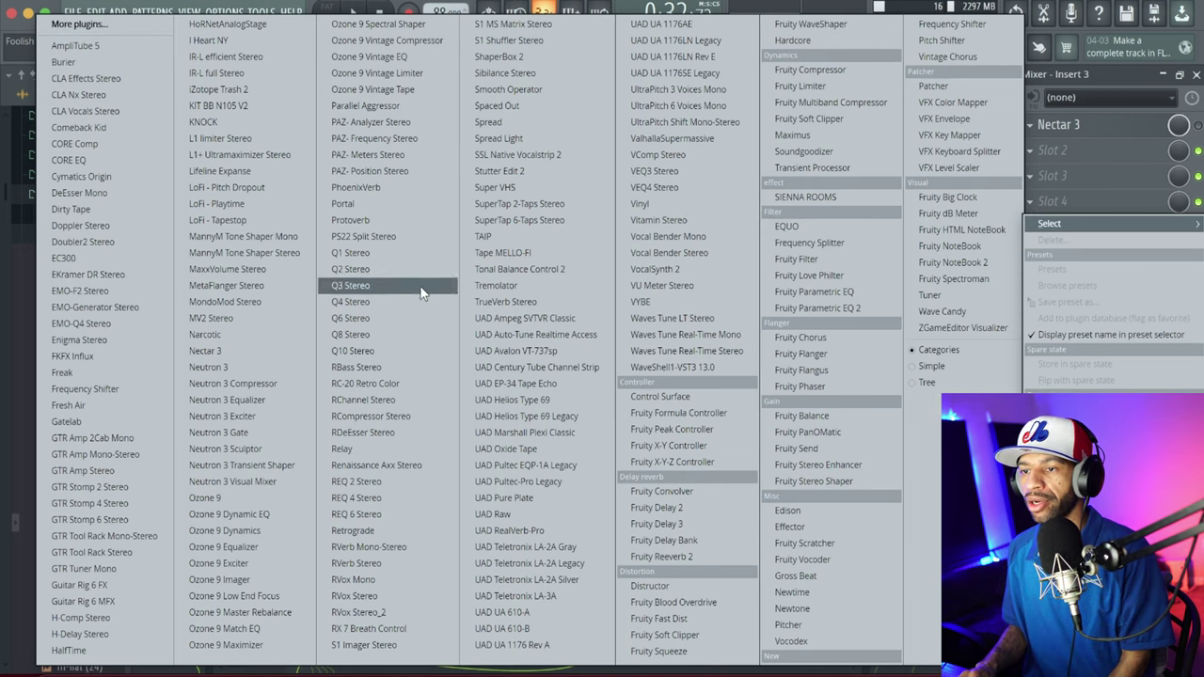
left_click(238, 351)
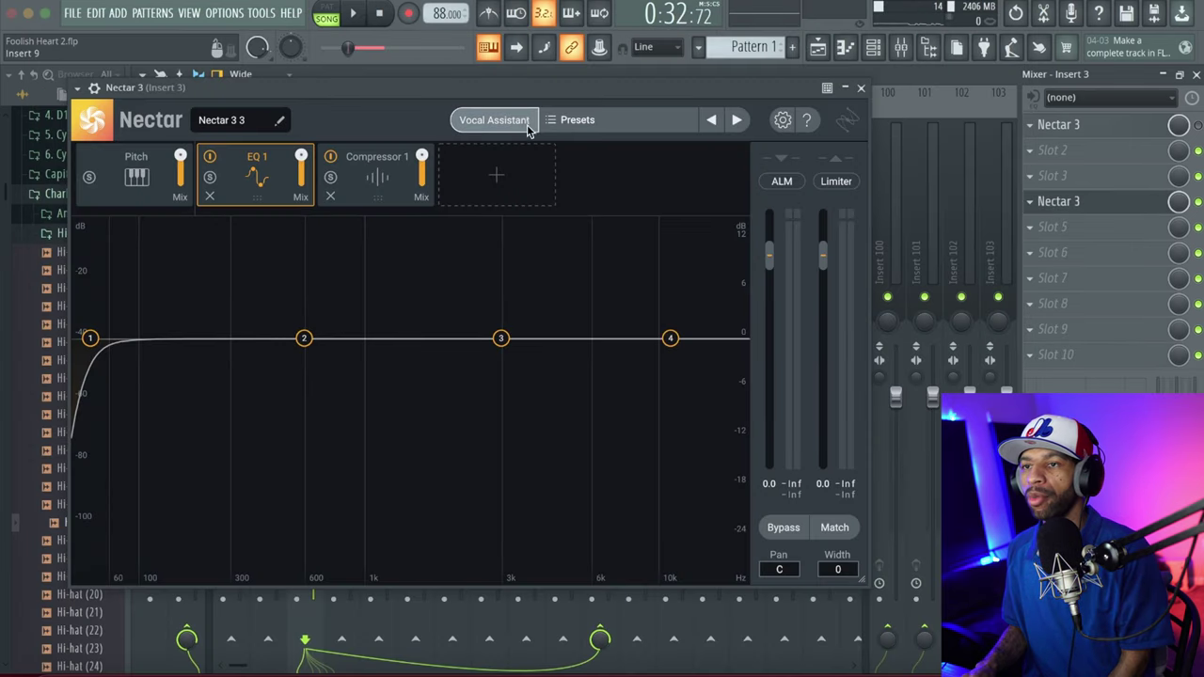
left_click_drag(525, 93, 591, 83)
Choose Assist in the Vocal Assistant, look at its Vibes and Intensity options, and close the assistant.
left_click(557, 110)
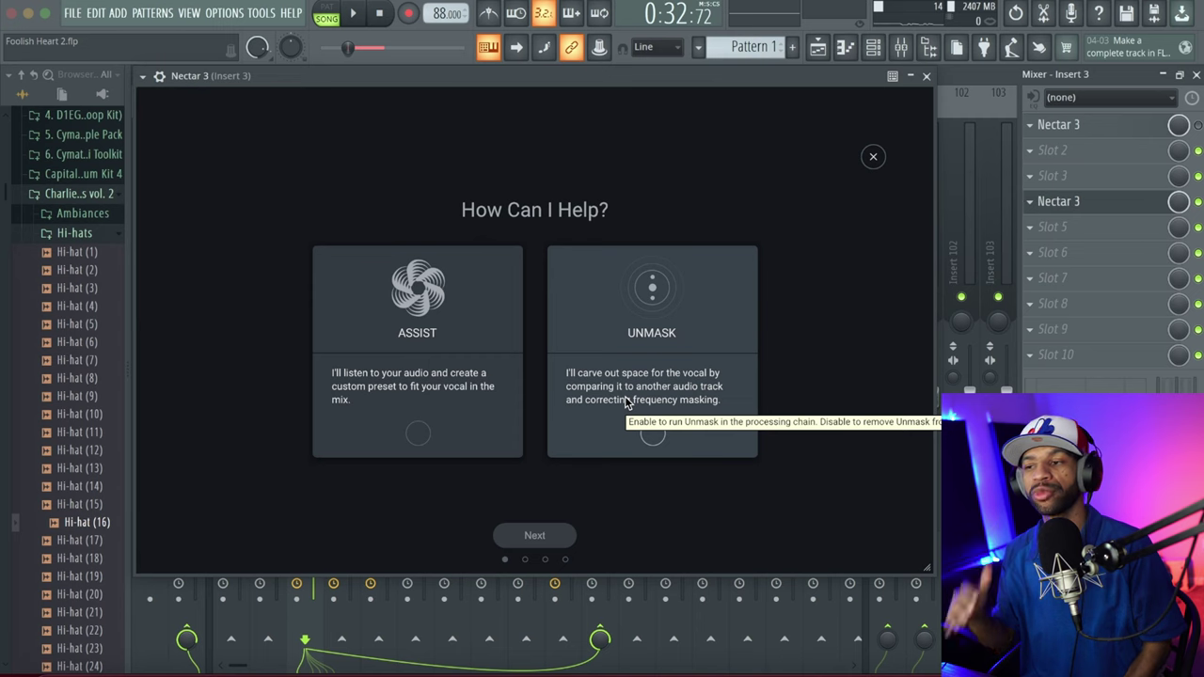
left_click(419, 434)
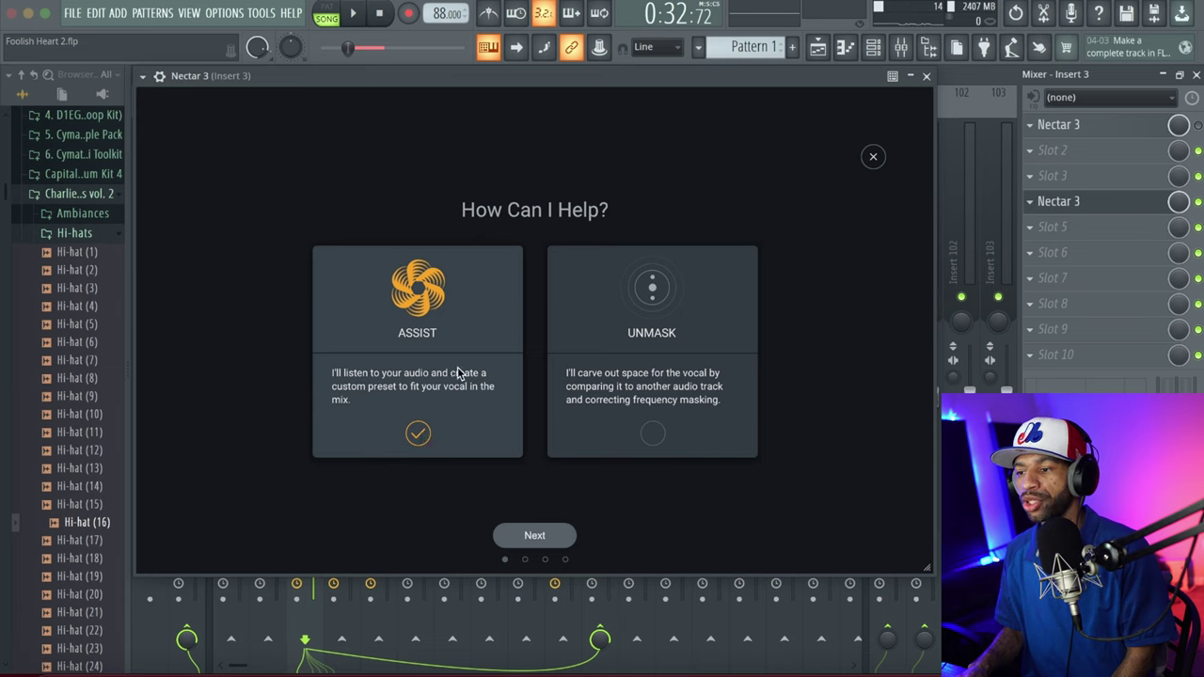
left_click(526, 540)
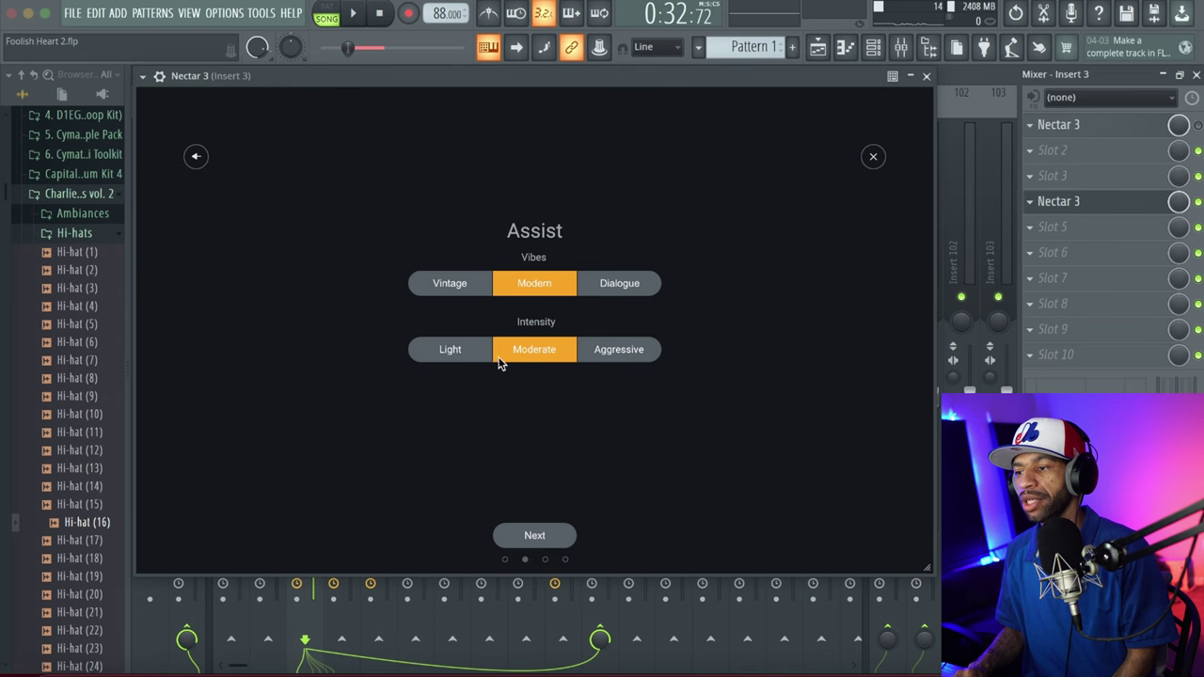
left_click(872, 158)
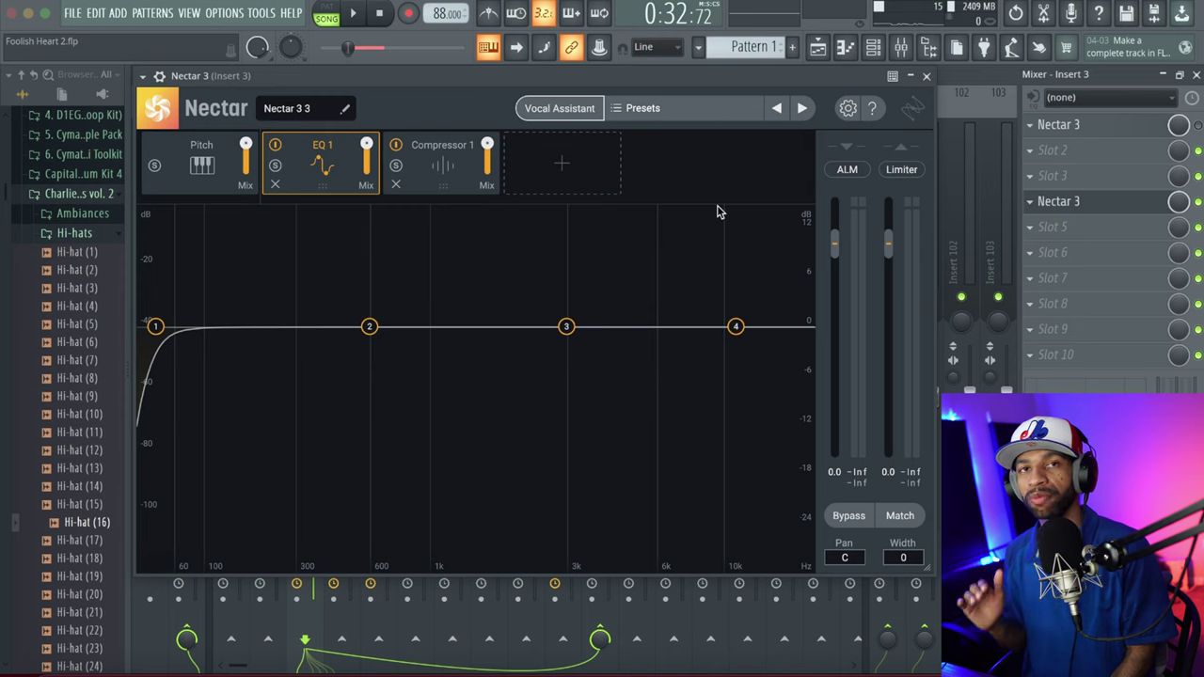
Load the Audiobook preset from the Dialogue category into the new Nectar 3 instance.
left_click(616, 110)
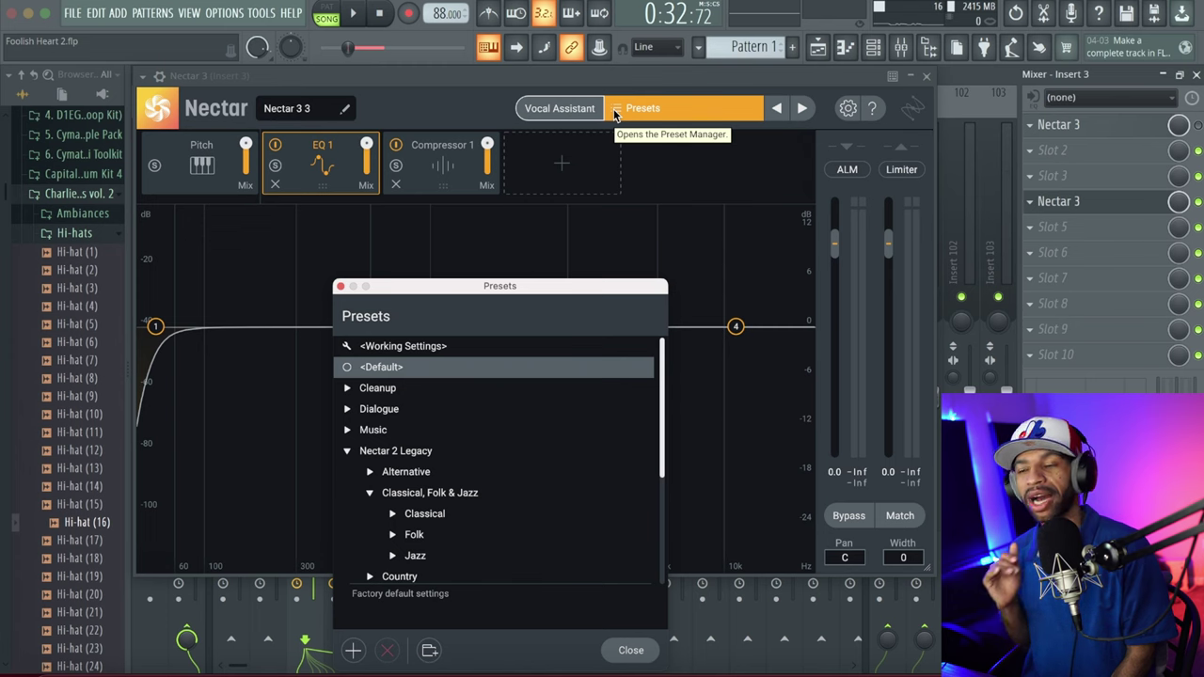
left_click(381, 415)
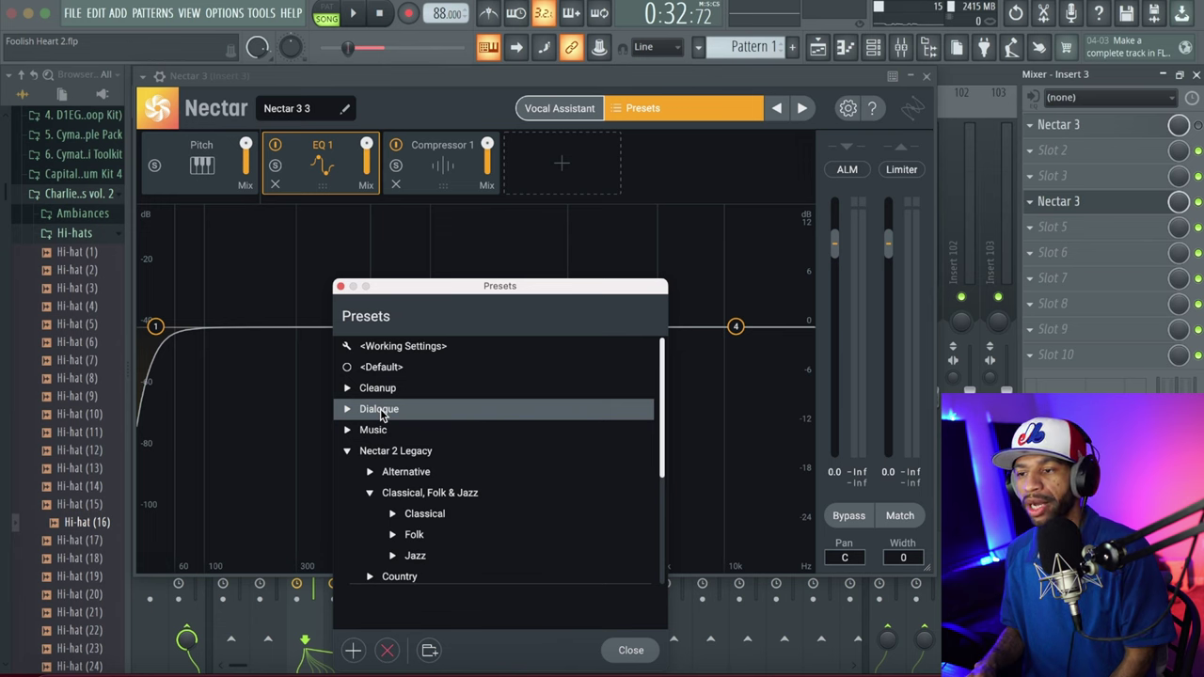
left_click(382, 412)
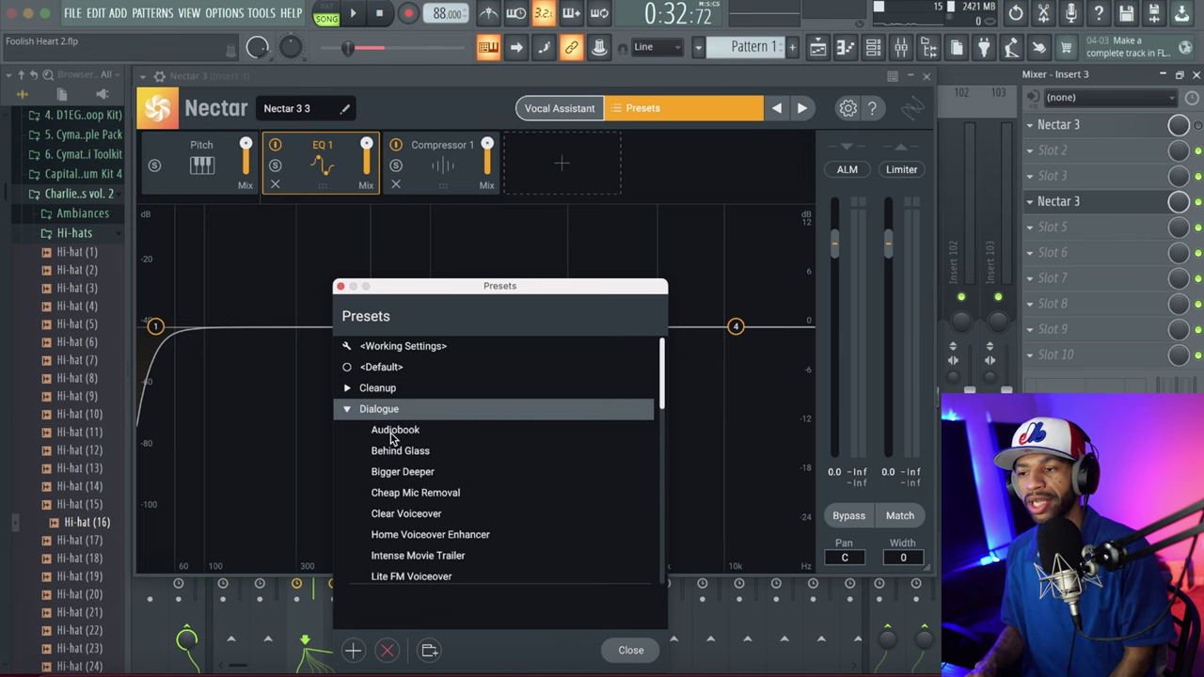
double_click(393, 432)
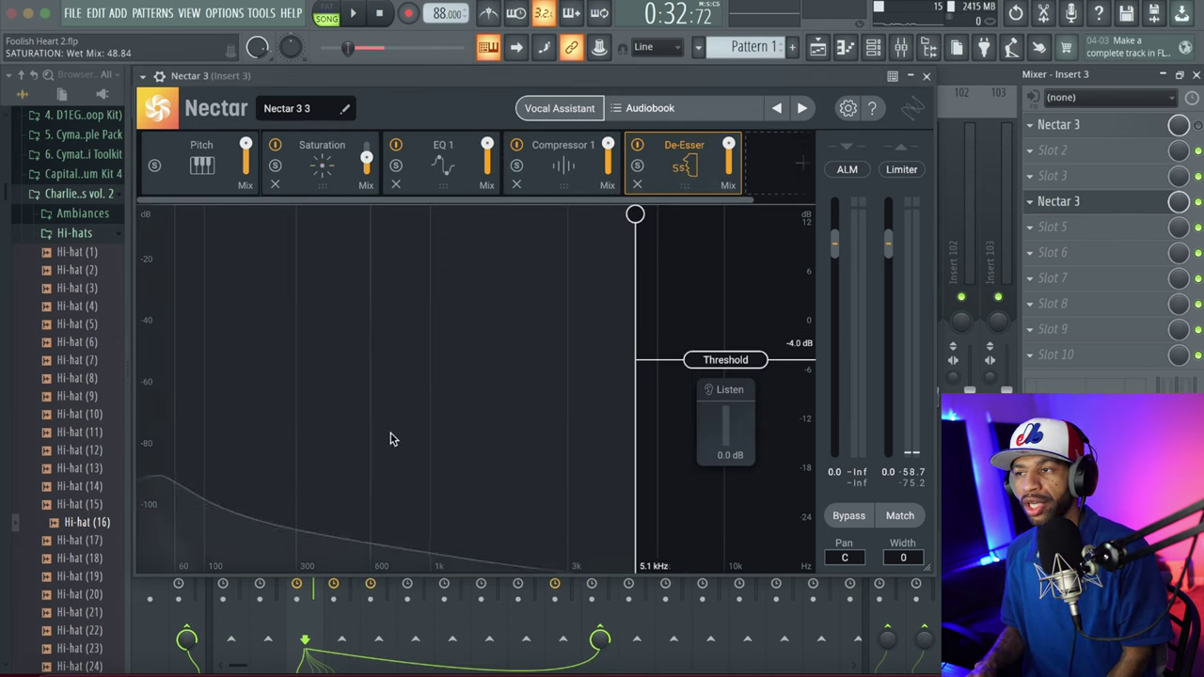
Look through the Audiobook preset's Compressor 1, EQ 1 and Saturation module settings.
left_click(555, 177)
left_click(424, 185)
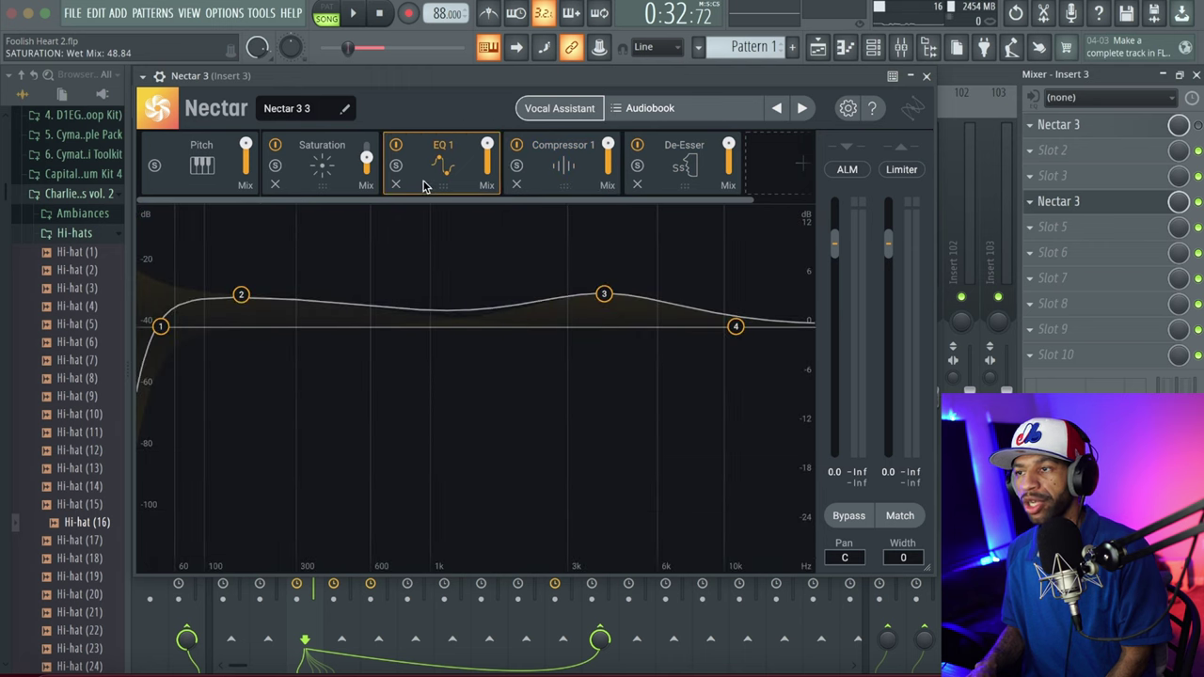
left_click(303, 181)
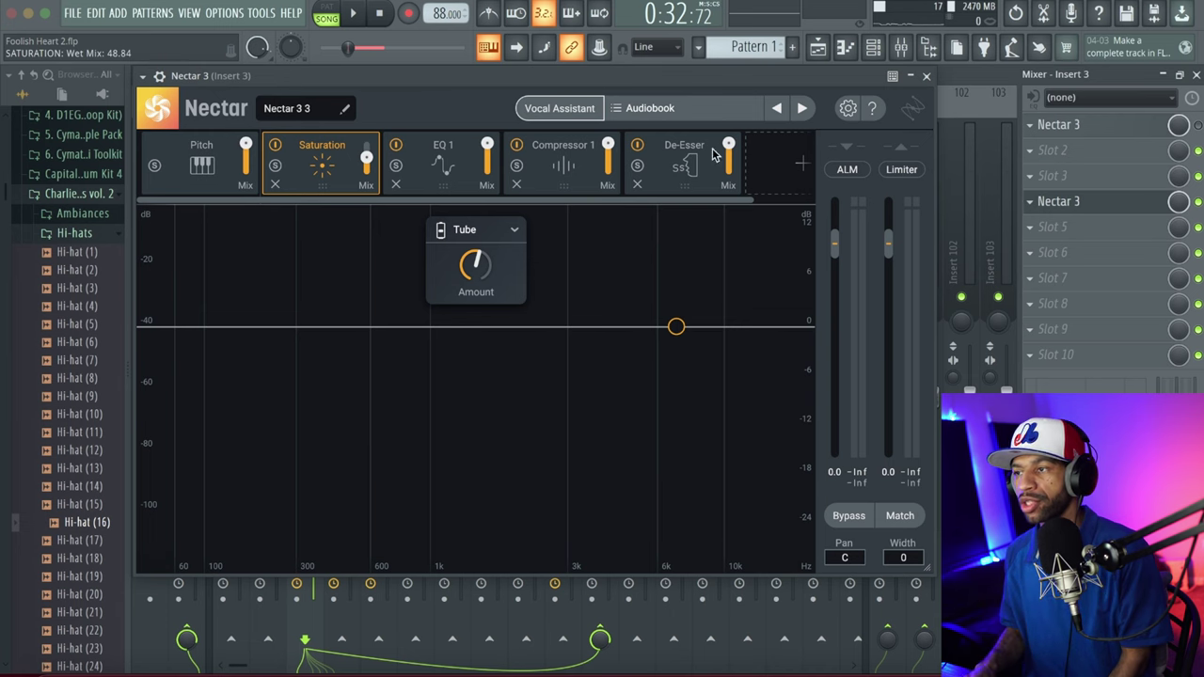
Run the Vocal Assistant's Assist with Modern vibe and Moderate intensity on the played vocal, accept its suggestion, and stop playback.
left_click(562, 109)
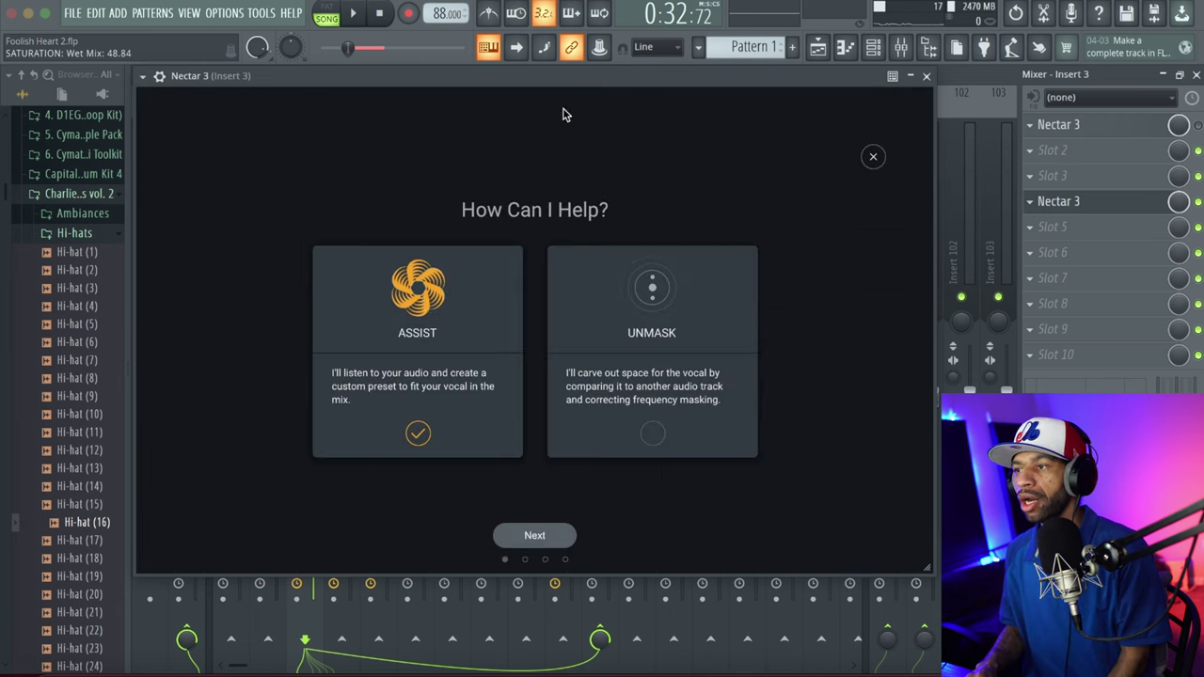
left_click(533, 536)
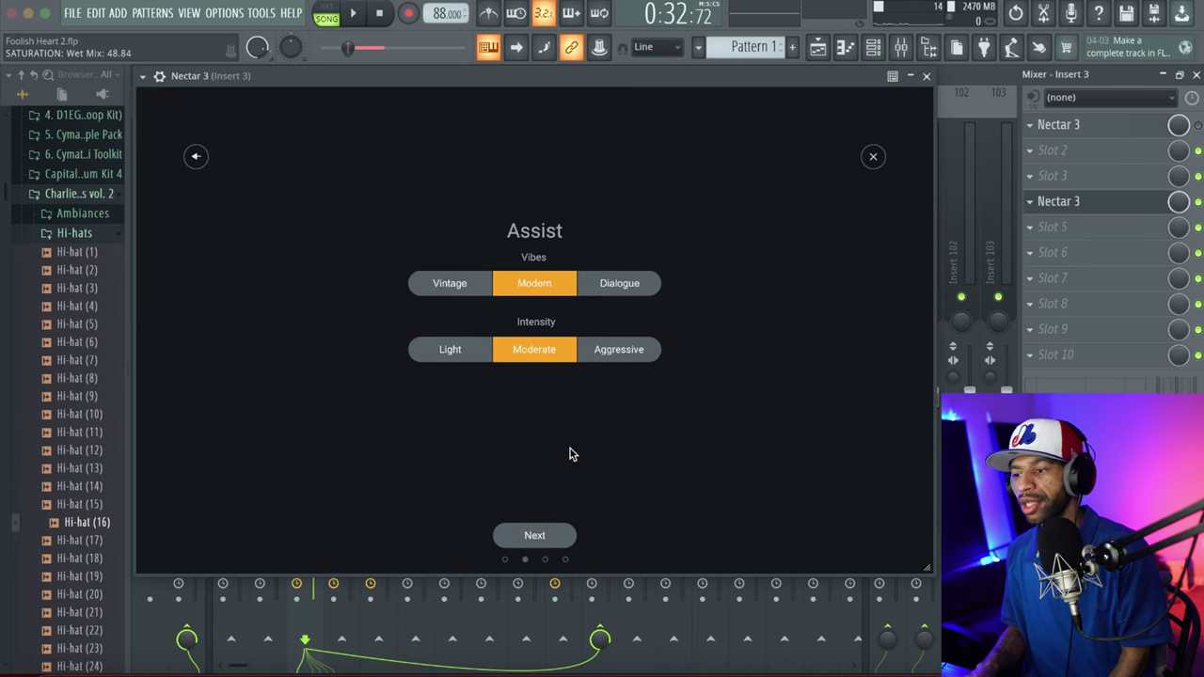
left_click(532, 537)
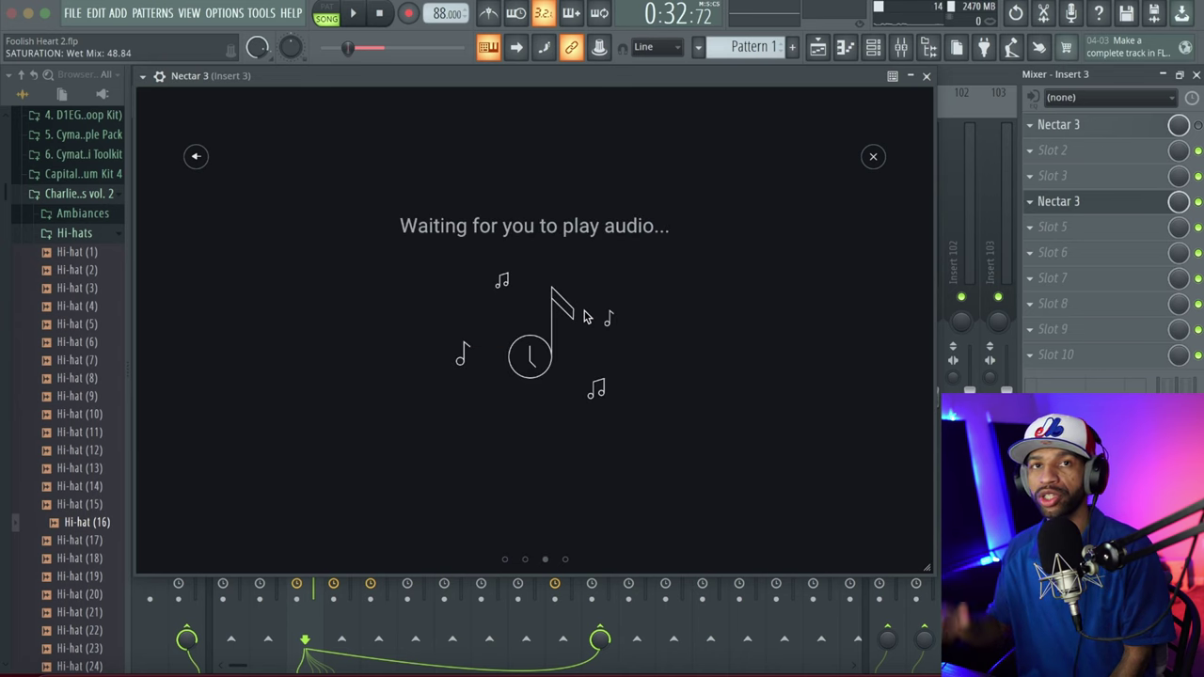
key("space")
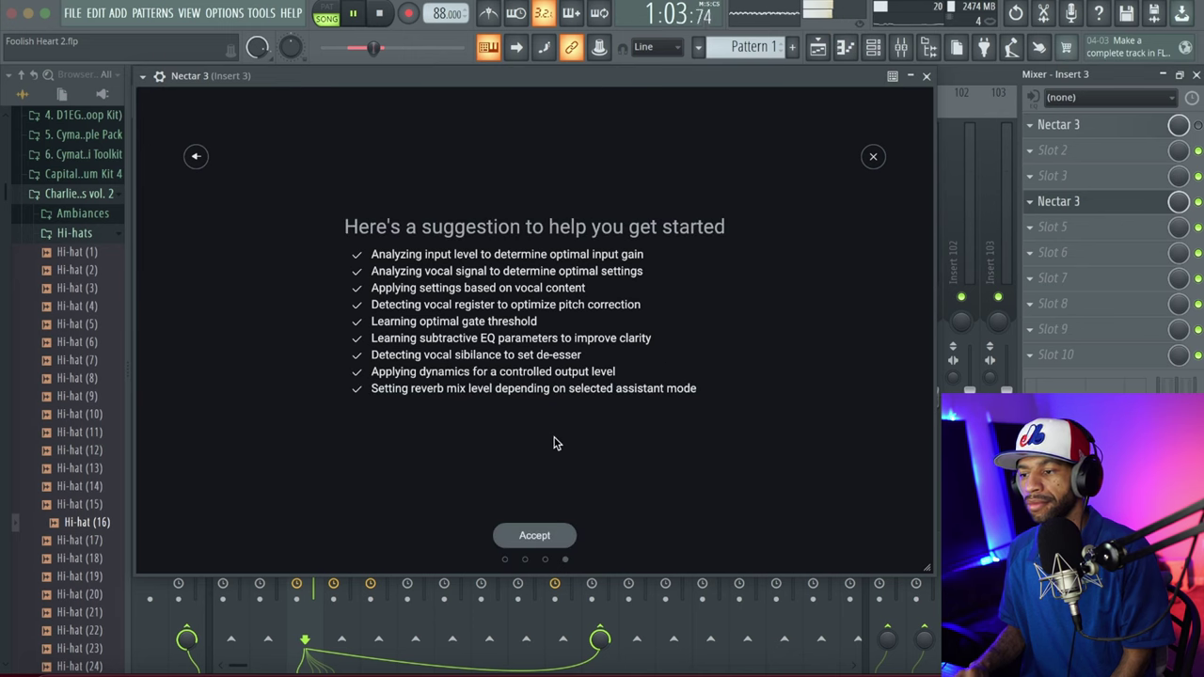
left_click(532, 536)
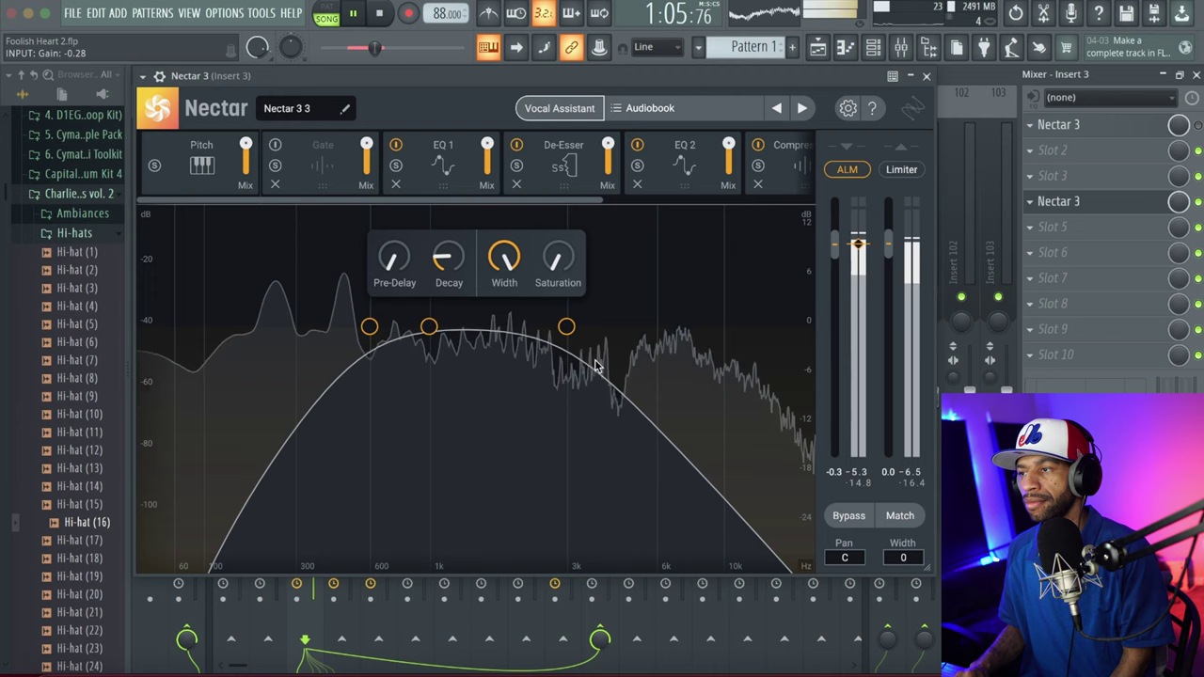
key("space")
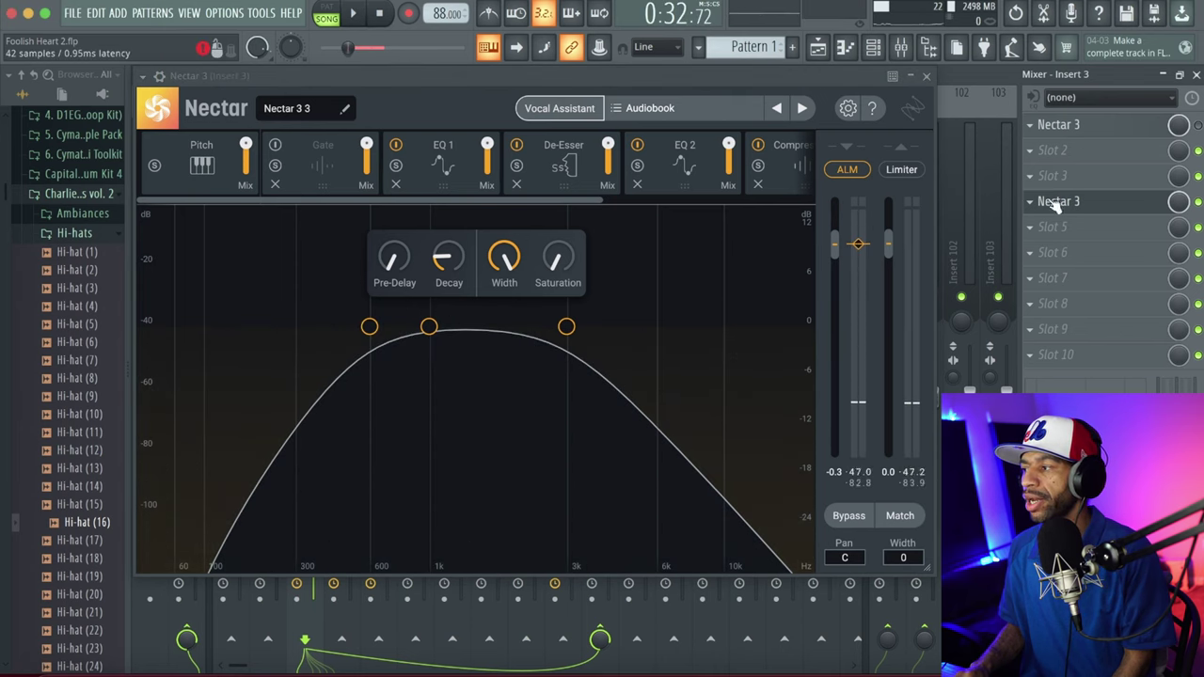
Close the Nectar 3 window and compare the Insert 3 vocal with the slot 4 instance disabled and enabled.
left_click(926, 76)
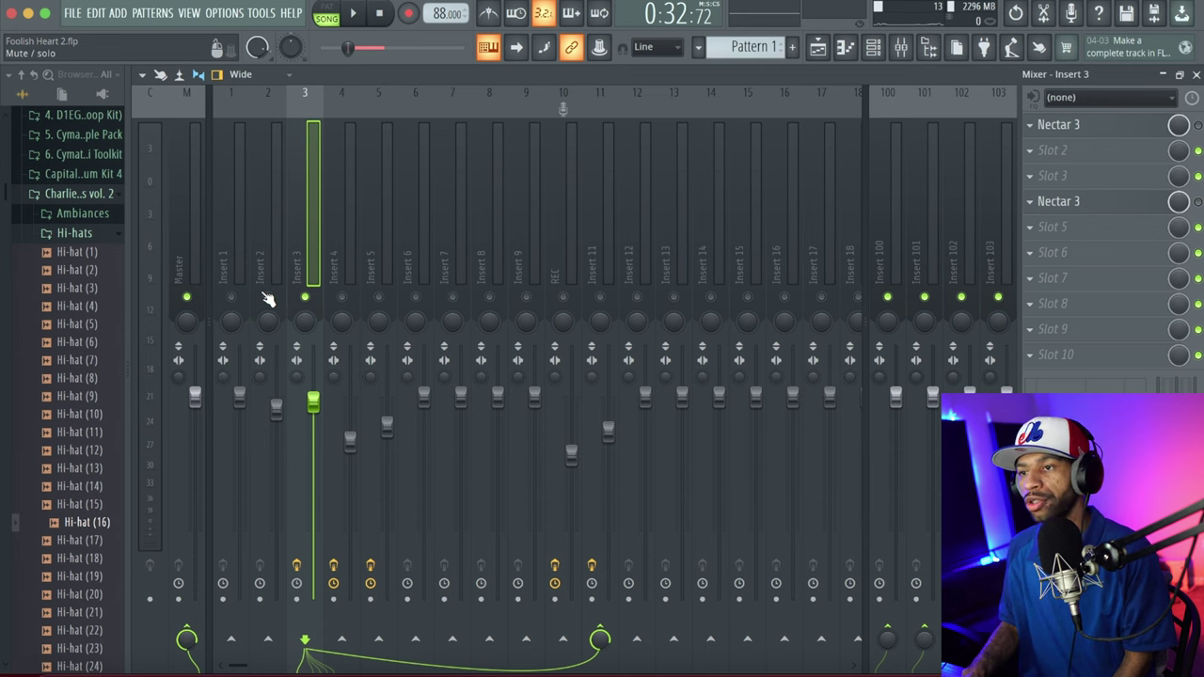
key("space")
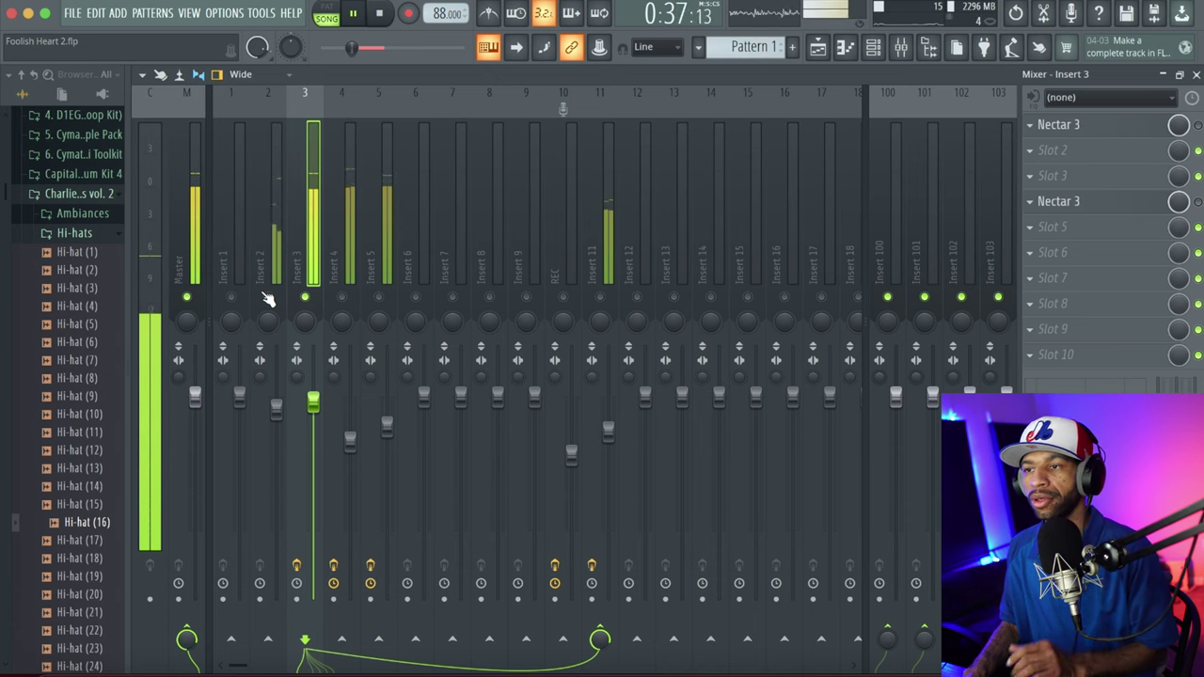
key("space")
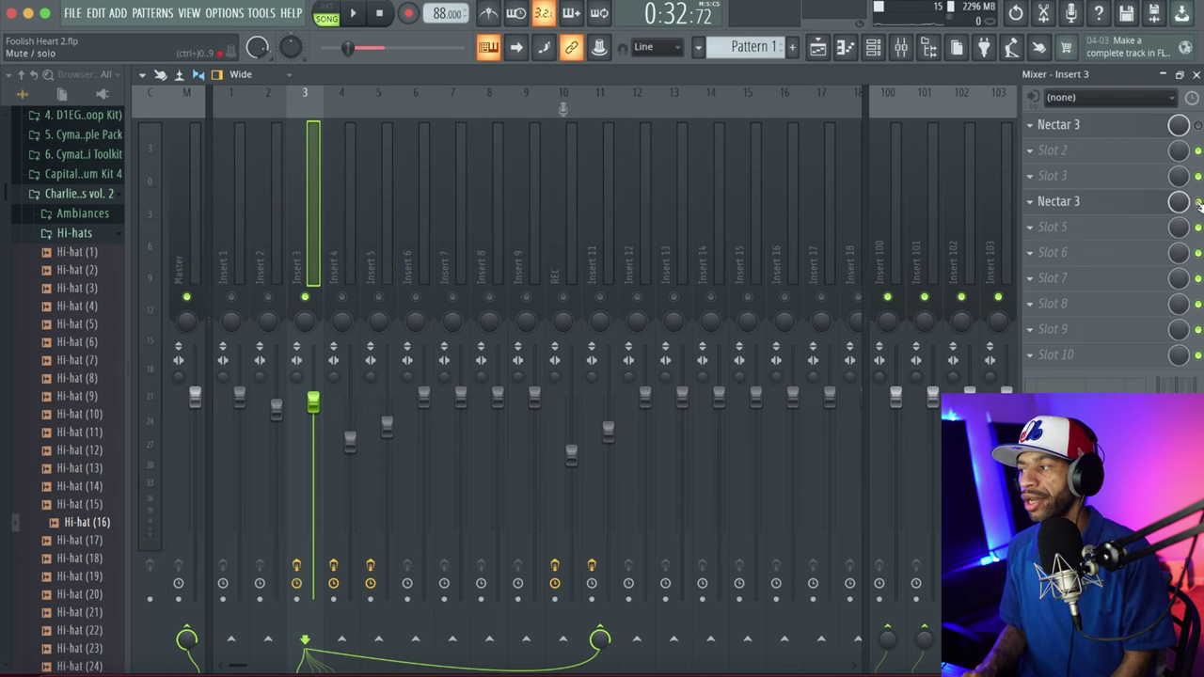
key("space")
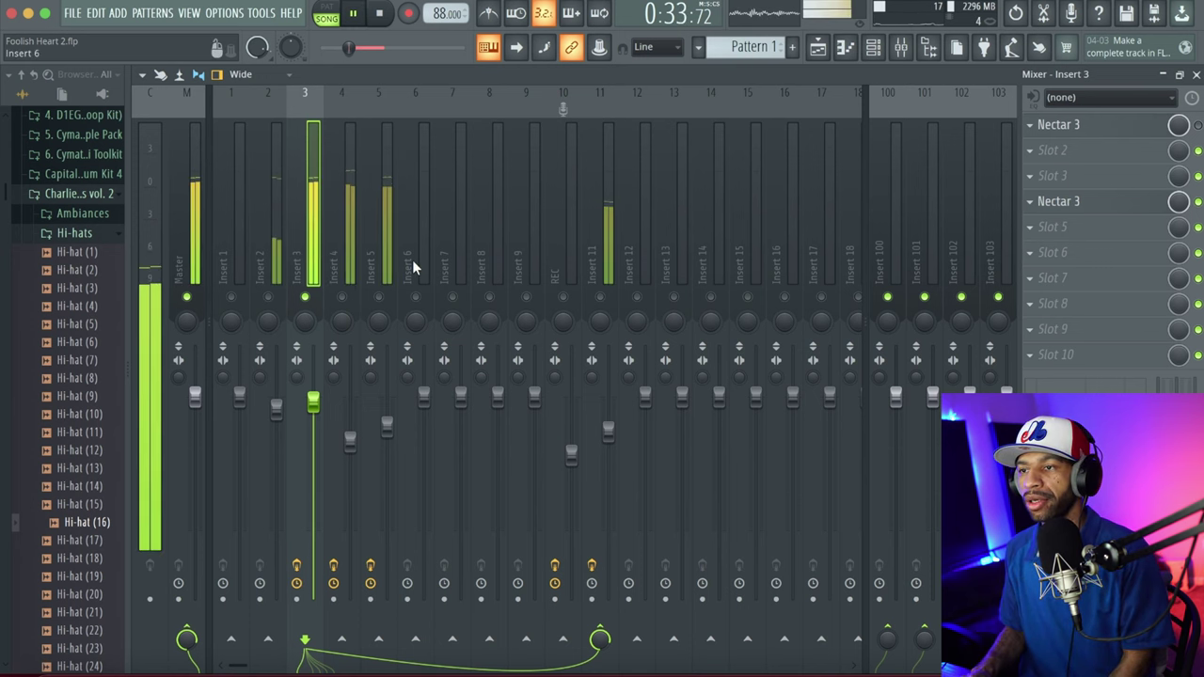
Add a Delay module after Reverb in the slot 4 Nectar 3 instance, lower its wet mix to about 5, and audition it.
left_click(1060, 203)
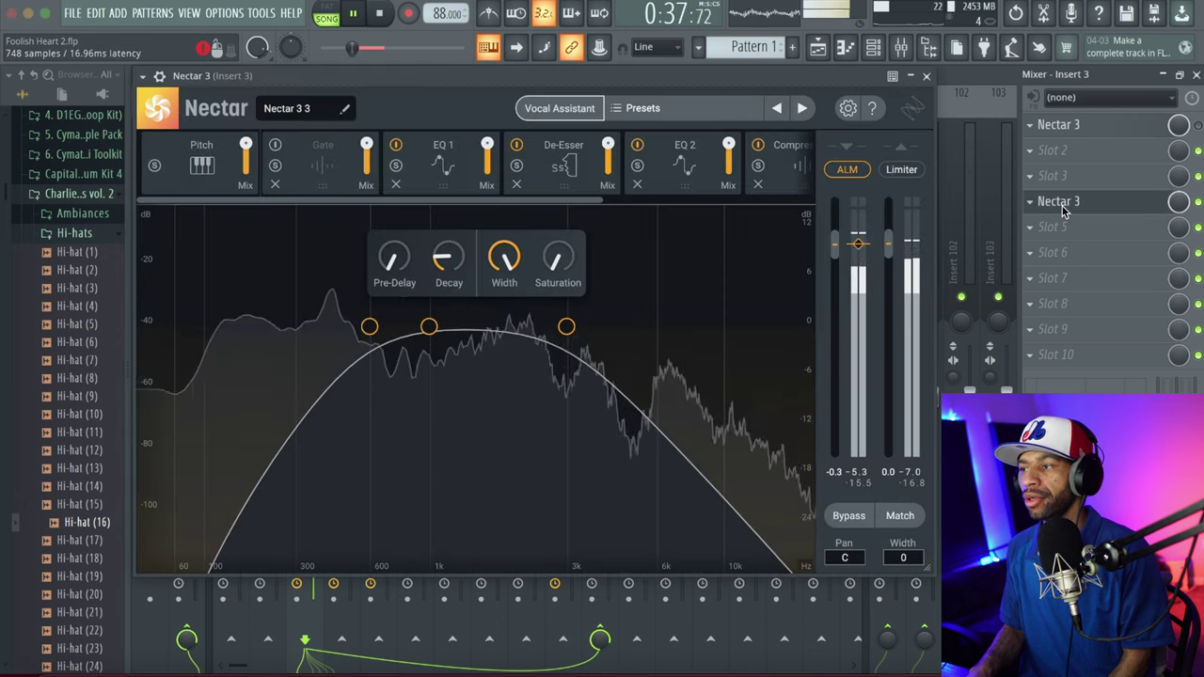
key("space")
left_click_drag(568, 200, 765, 217)
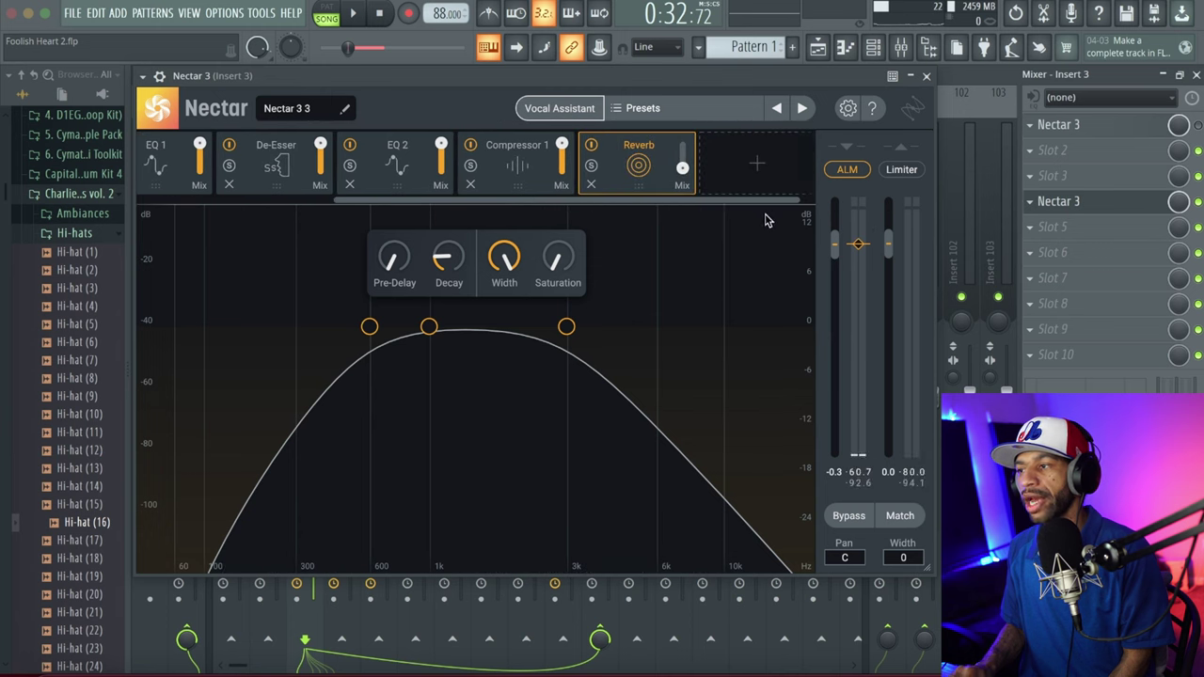
left_click(758, 165)
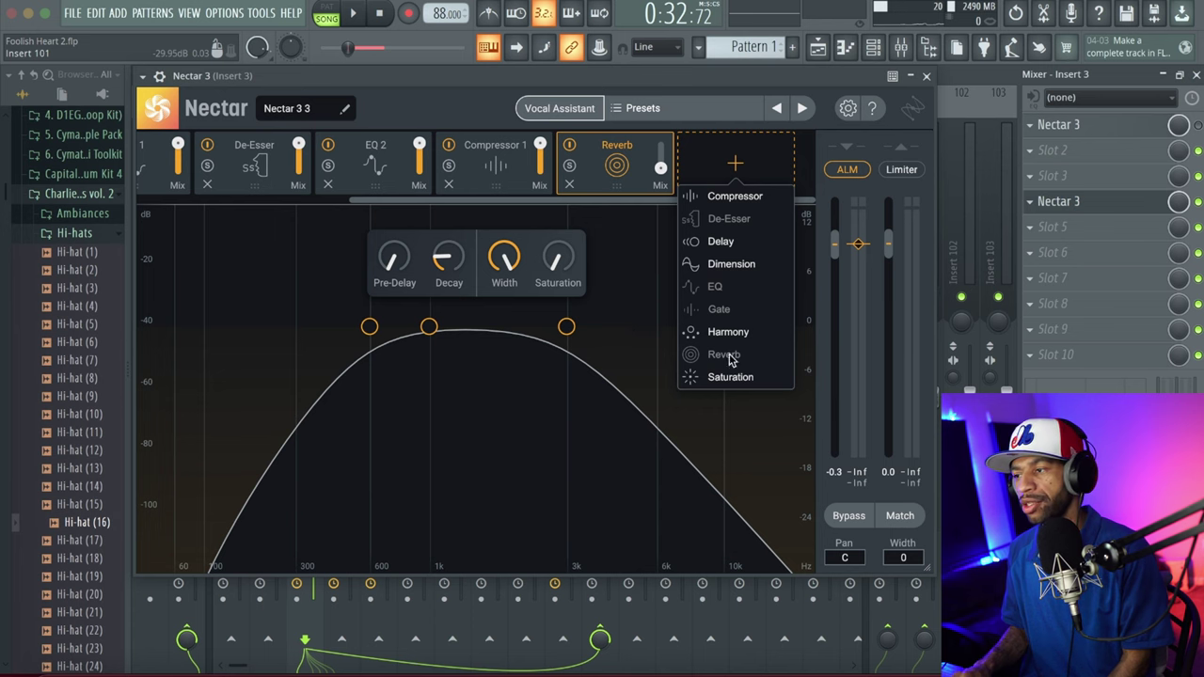
left_click(711, 245)
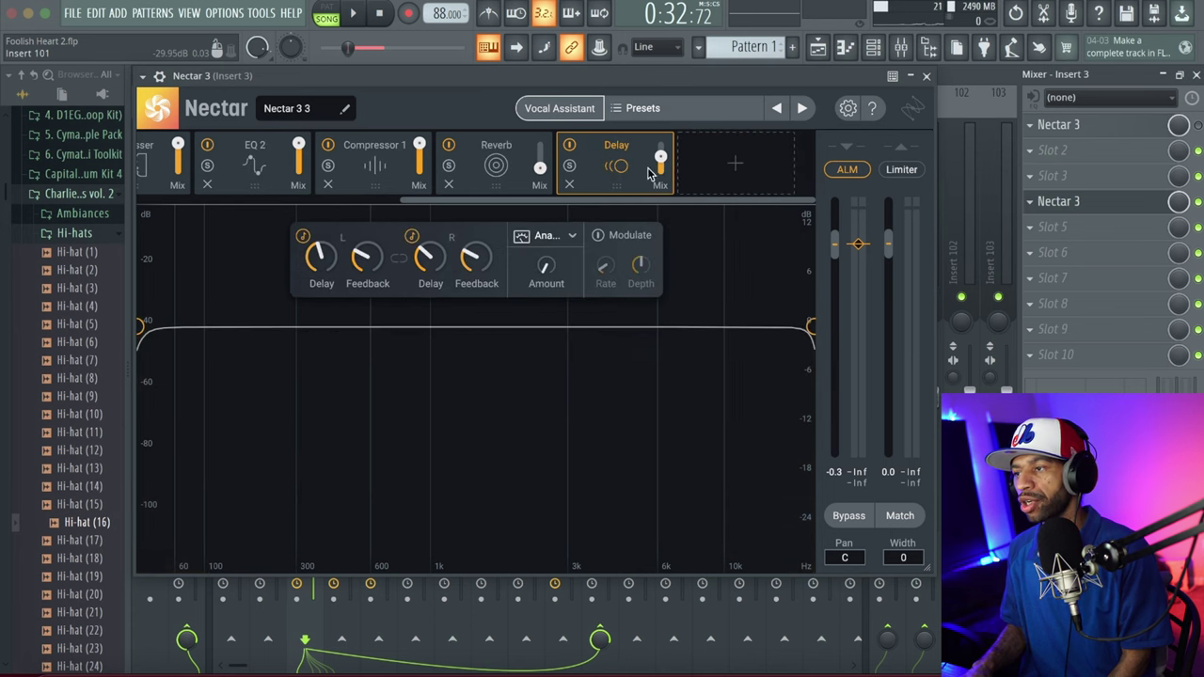
left_click_drag(663, 158, 659, 282)
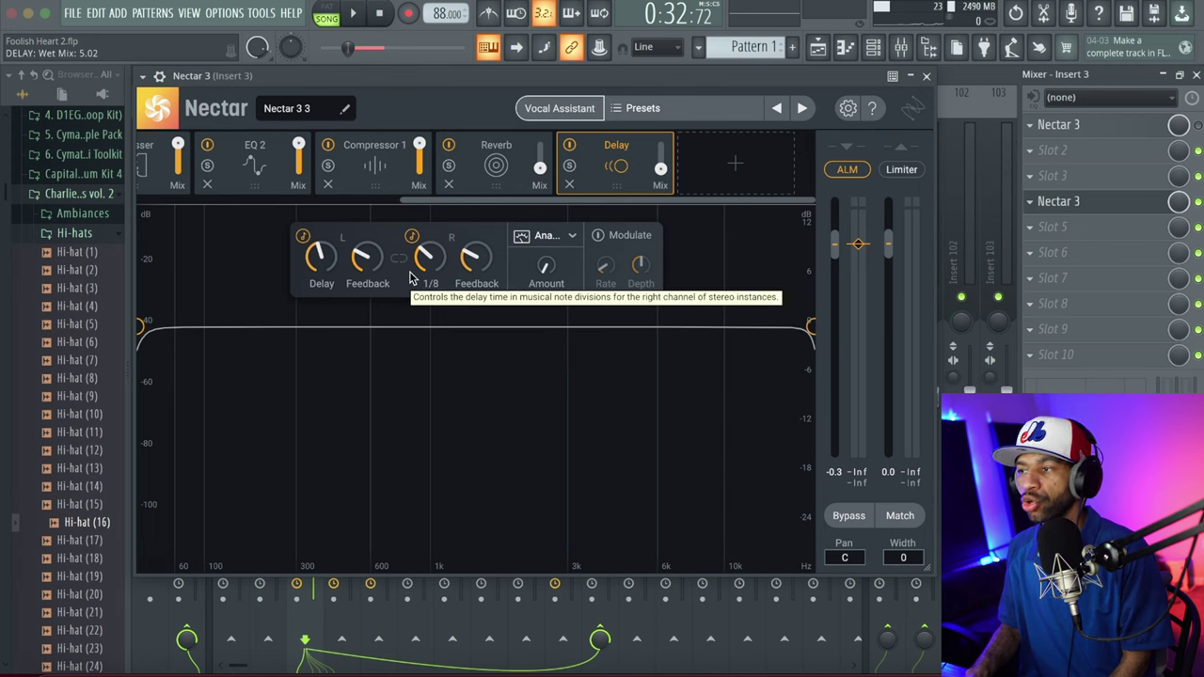
key("space")
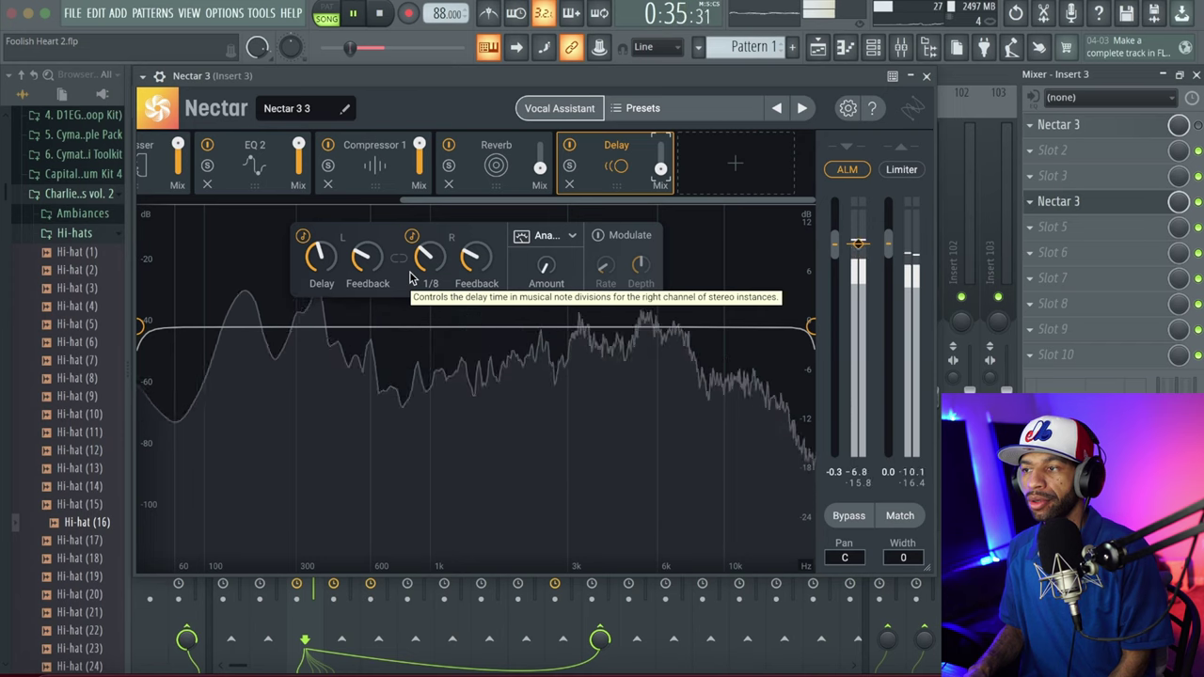
key("space")
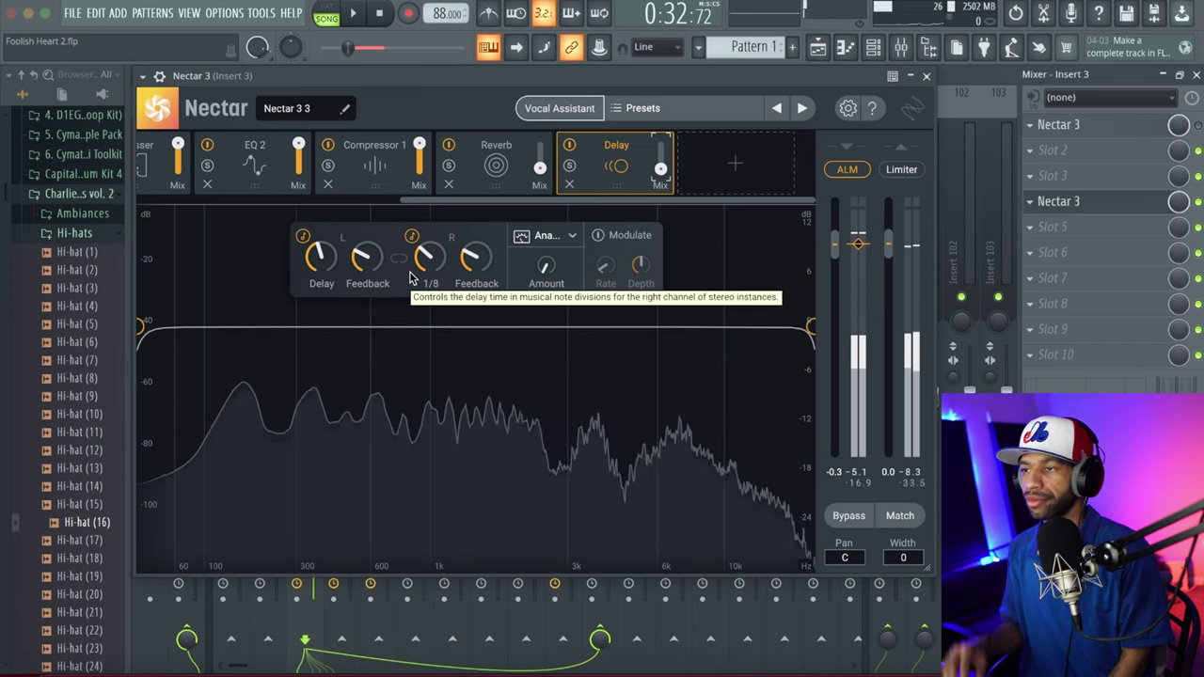
Lower the Reverb module's high cutoff to about 2.2 kHz, and review Compressor 1 and EQ 2 before closing Nectar 3.
left_click(476, 187)
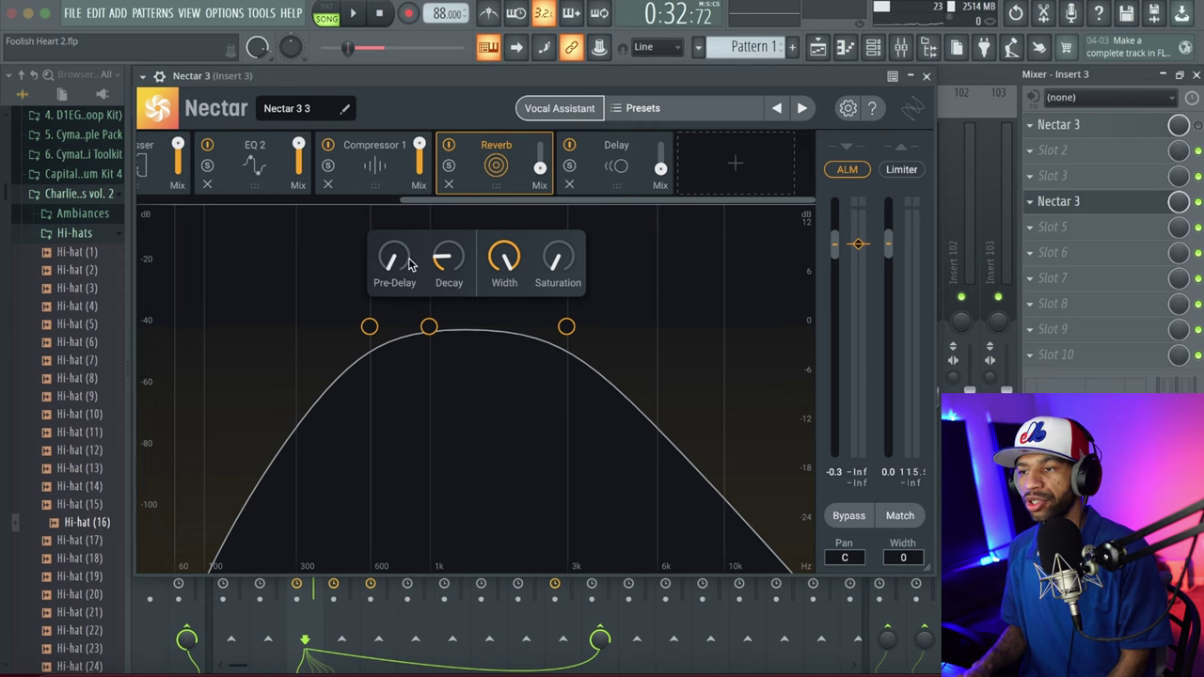
left_click_drag(569, 336, 529, 349)
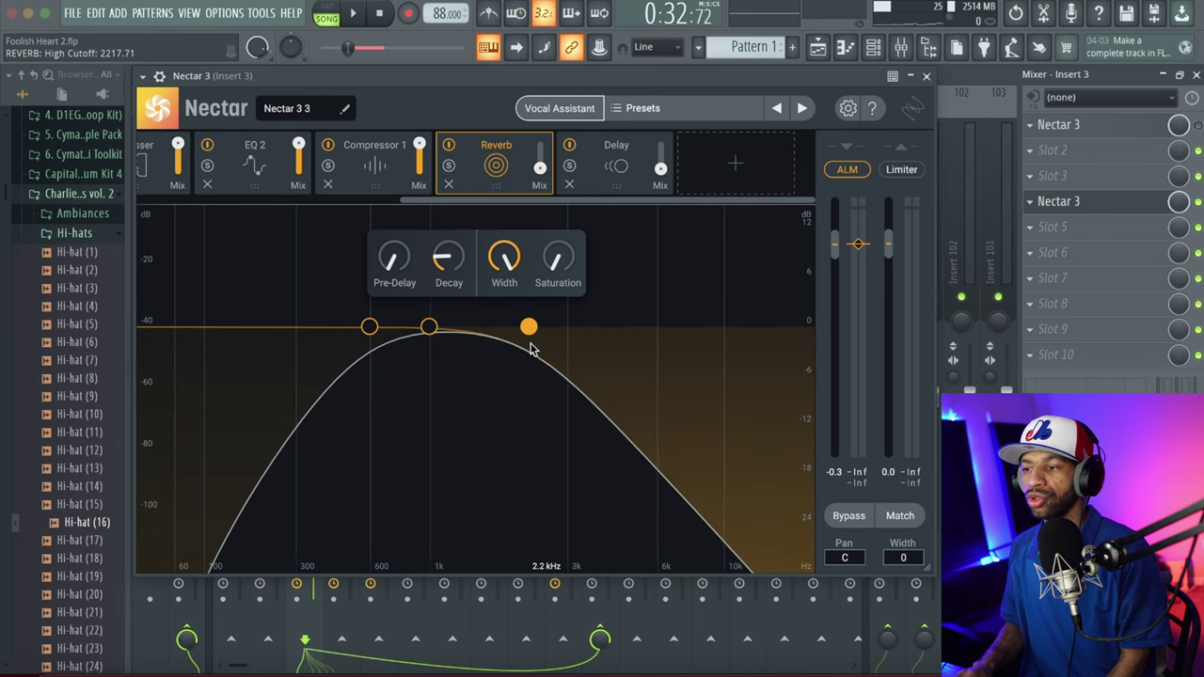
left_click(395, 165)
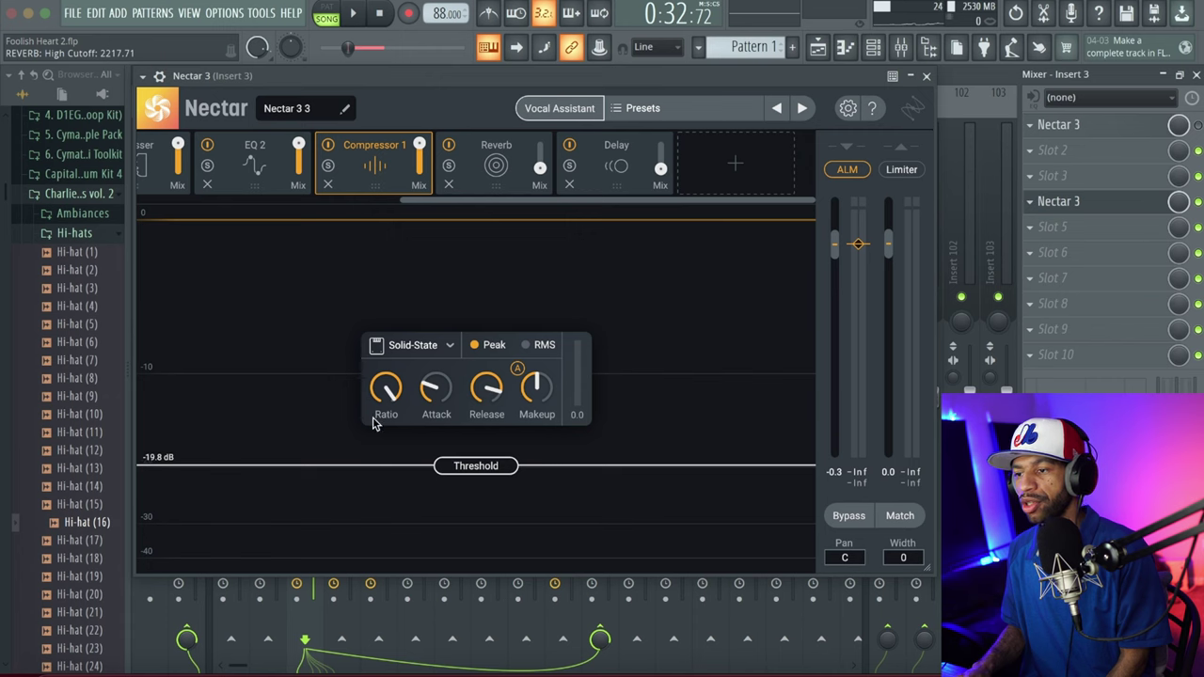
left_click(287, 174)
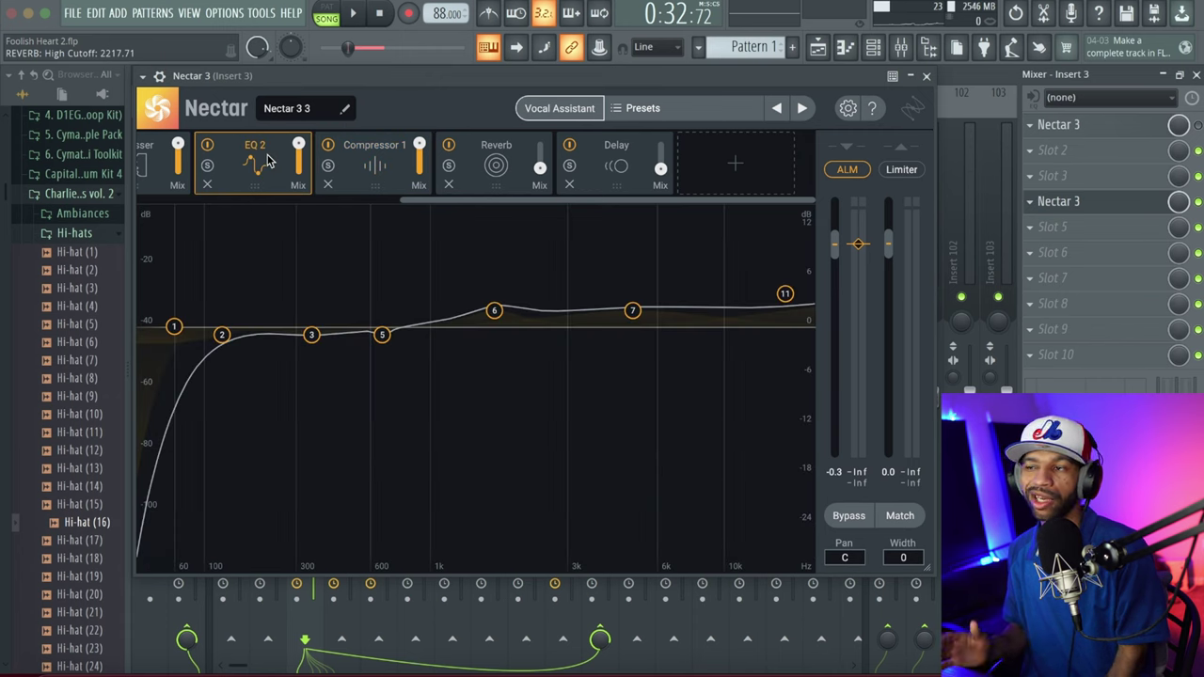
left_click(926, 76)
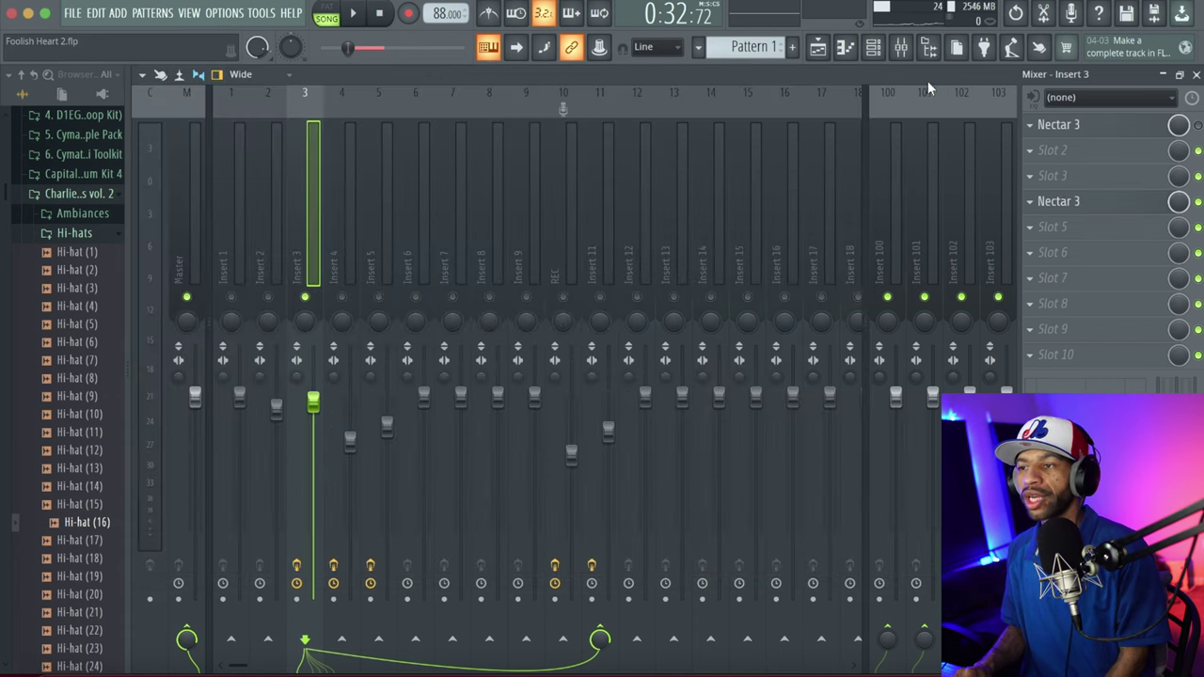
Examine CLA Vocals Stereo on Insert 4, trying the Bass color Lower, restoring Sub and checking Compress, and close it.
left_click(349, 236)
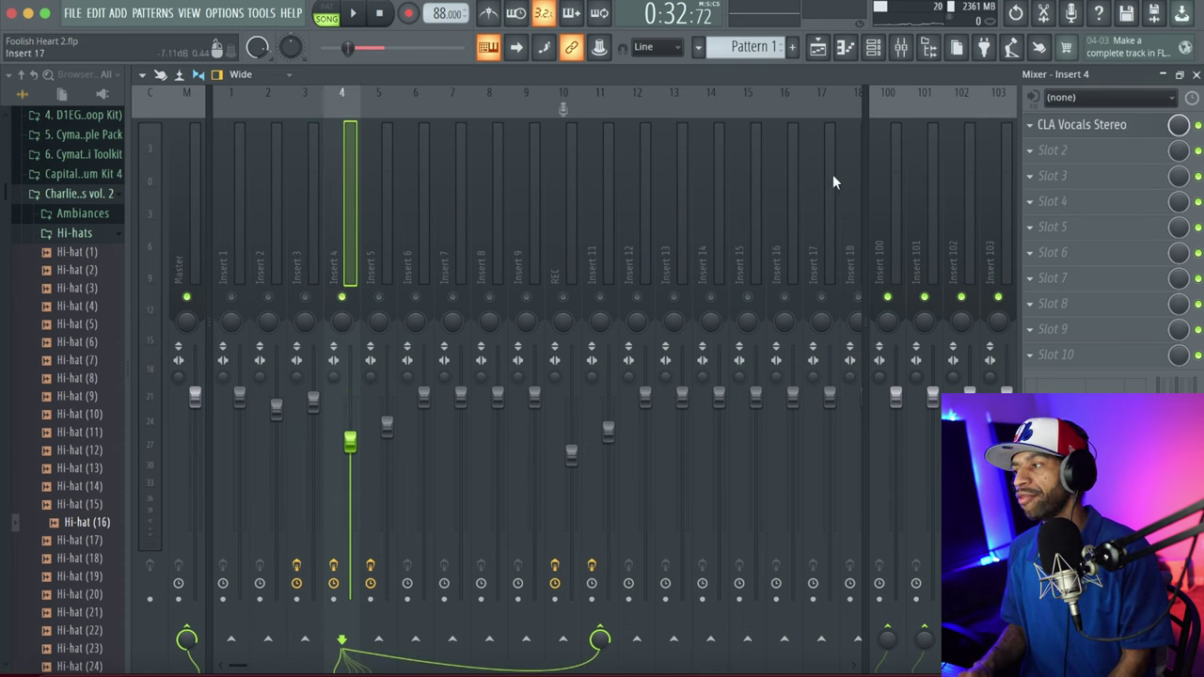
left_click(1112, 126)
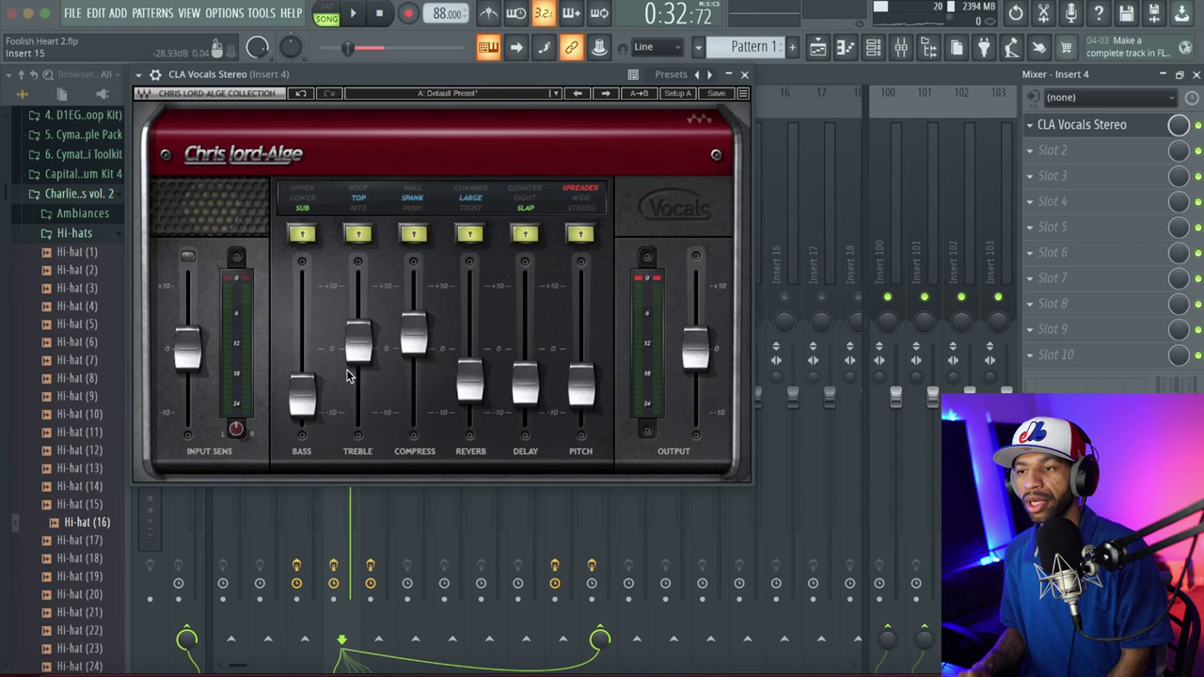
mouse_move(367, 357)
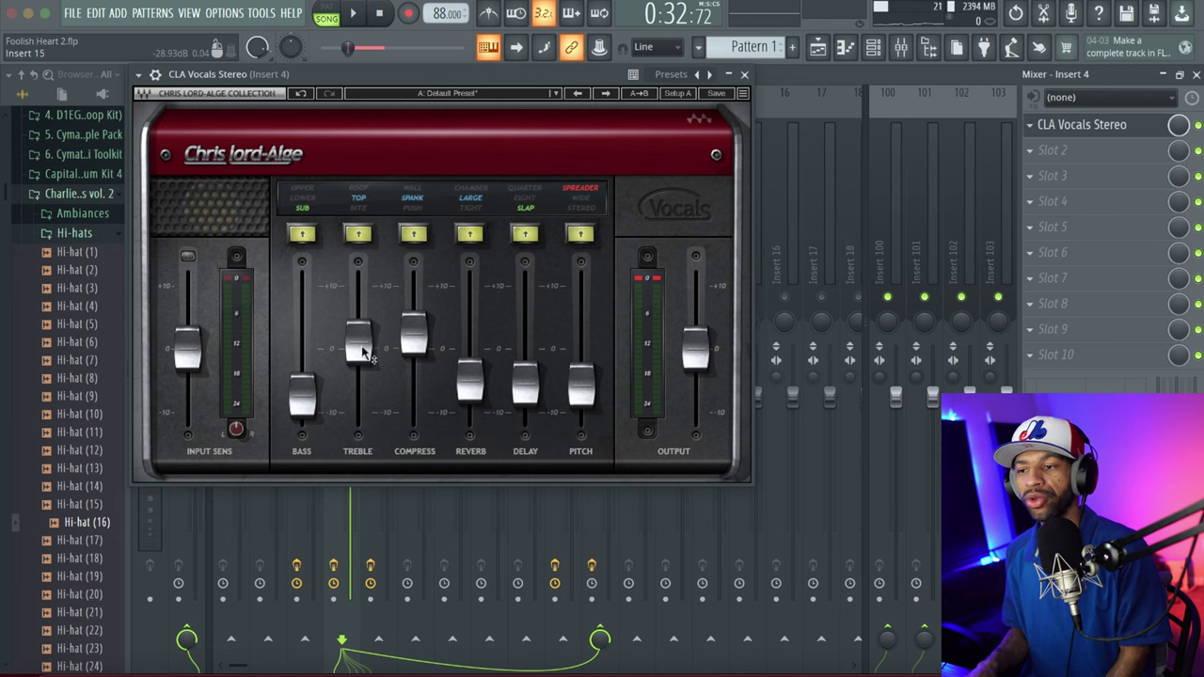
left_click(299, 200)
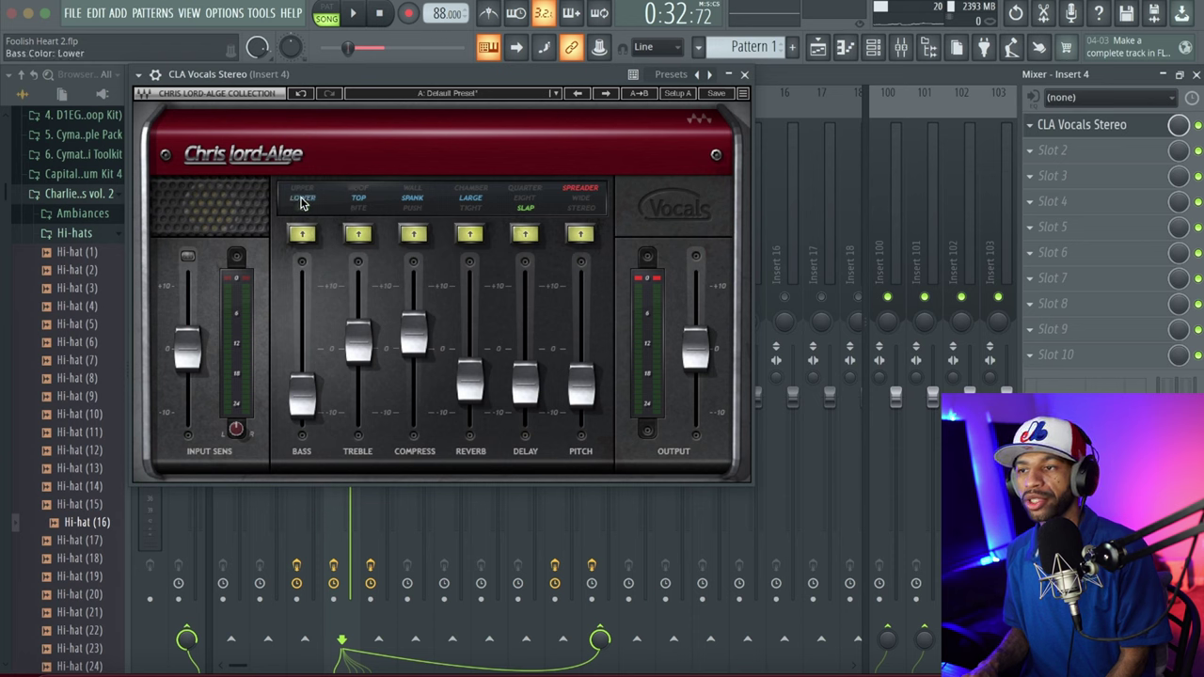
left_click(301, 196)
left_click(301, 208)
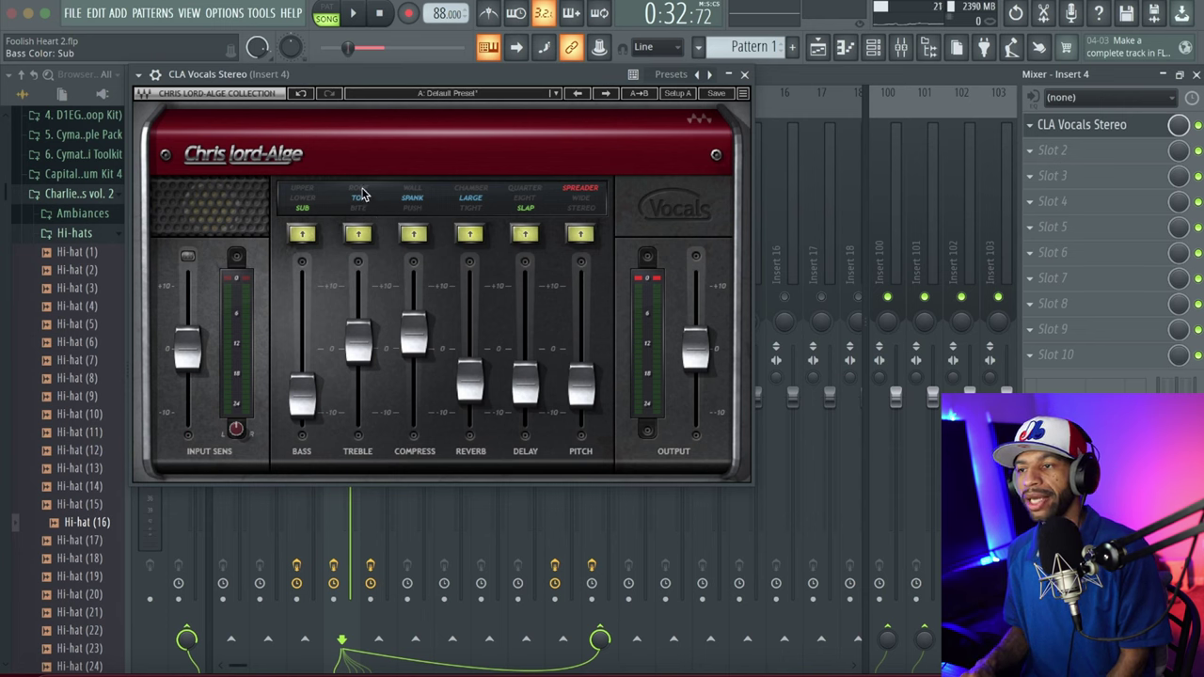
left_click(414, 235)
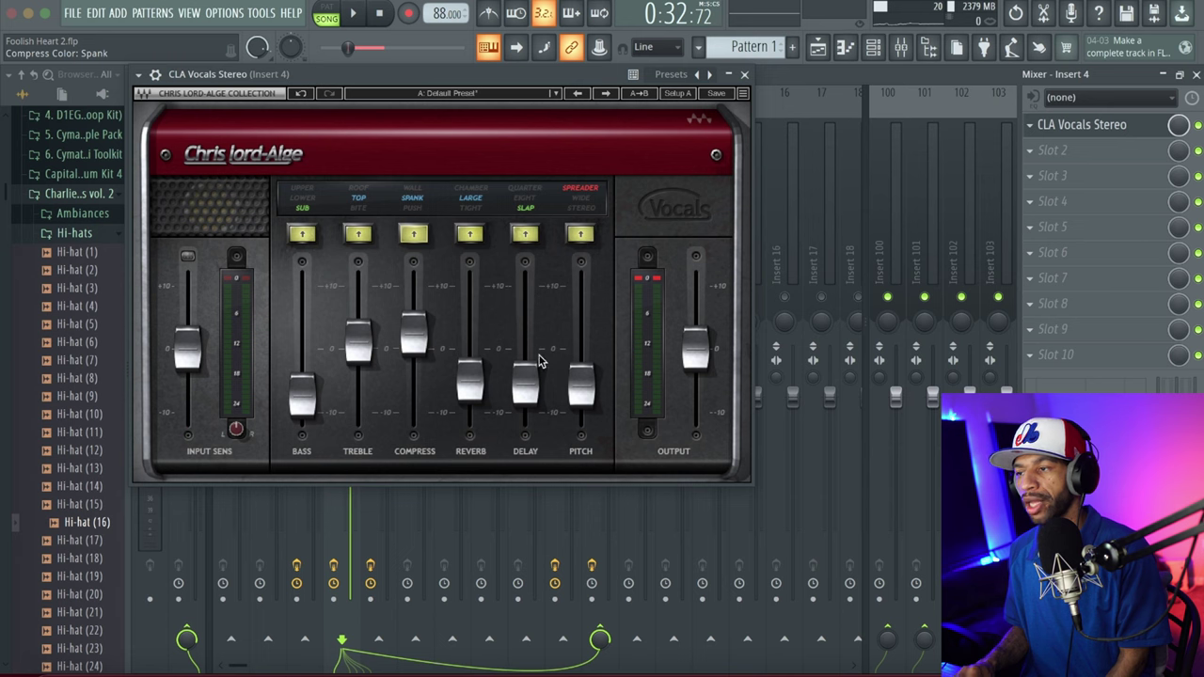
mouse_move(583, 392)
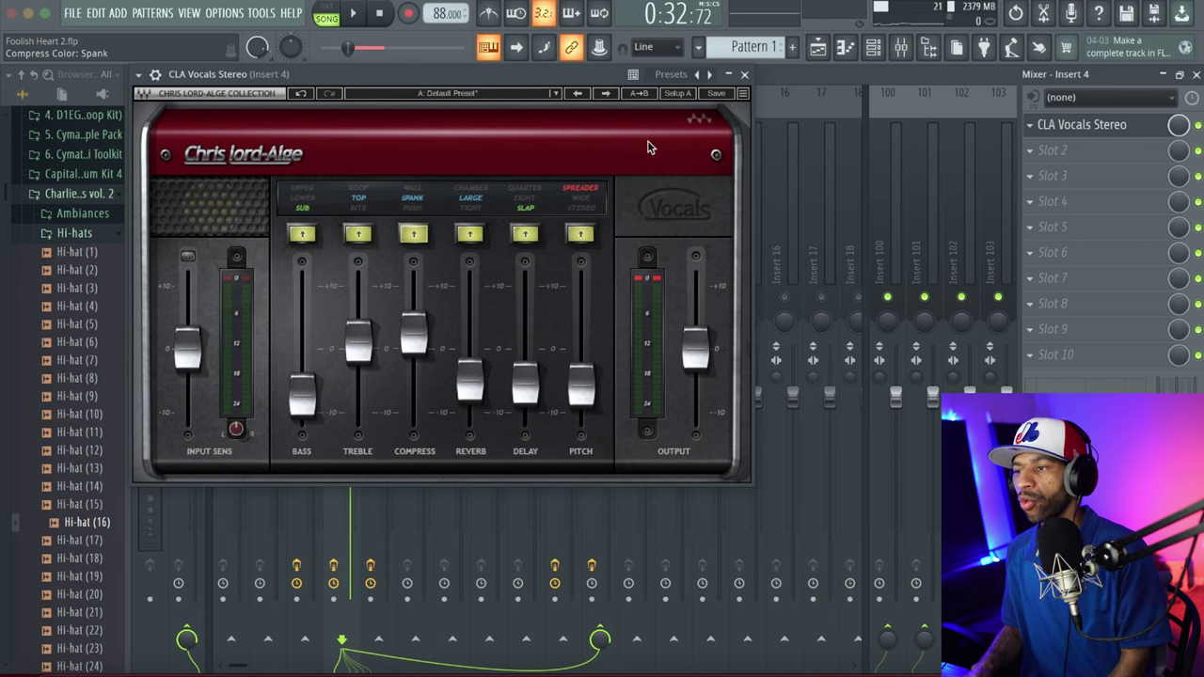
left_click(745, 75)
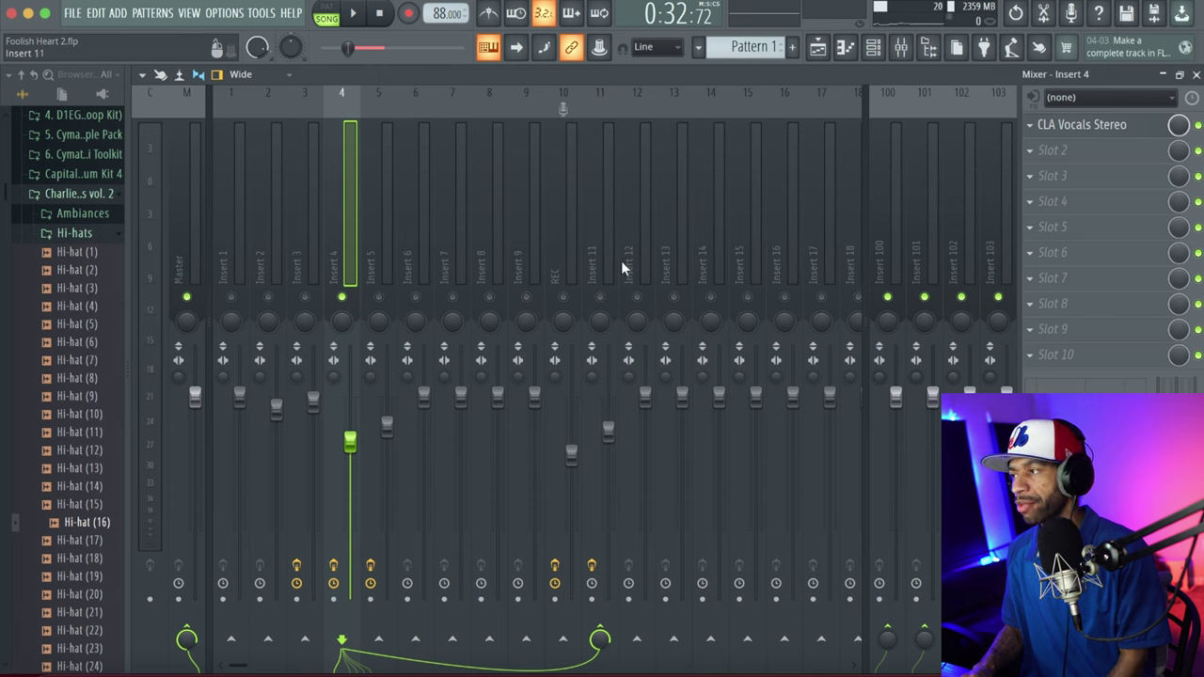
Compare the Insert 4 vocal with CLA Vocals Stereo bypassed and enabled, and unmute Insert 2 during playback.
left_click(1198, 125)
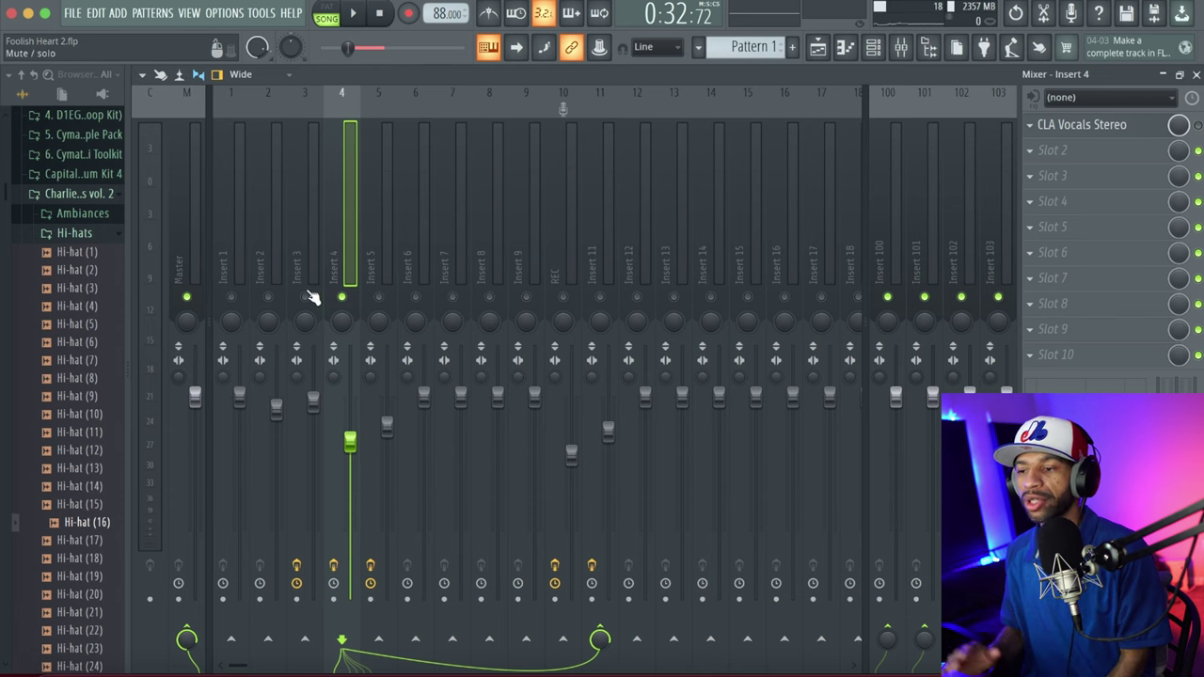
key("space")
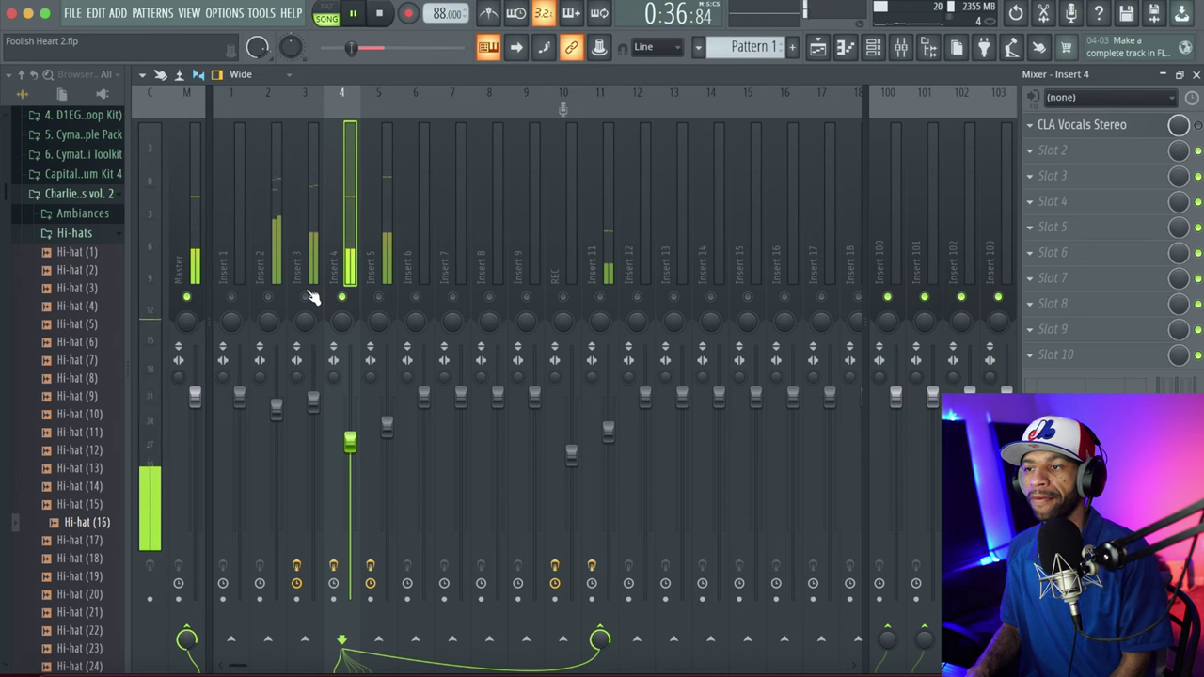
key("space")
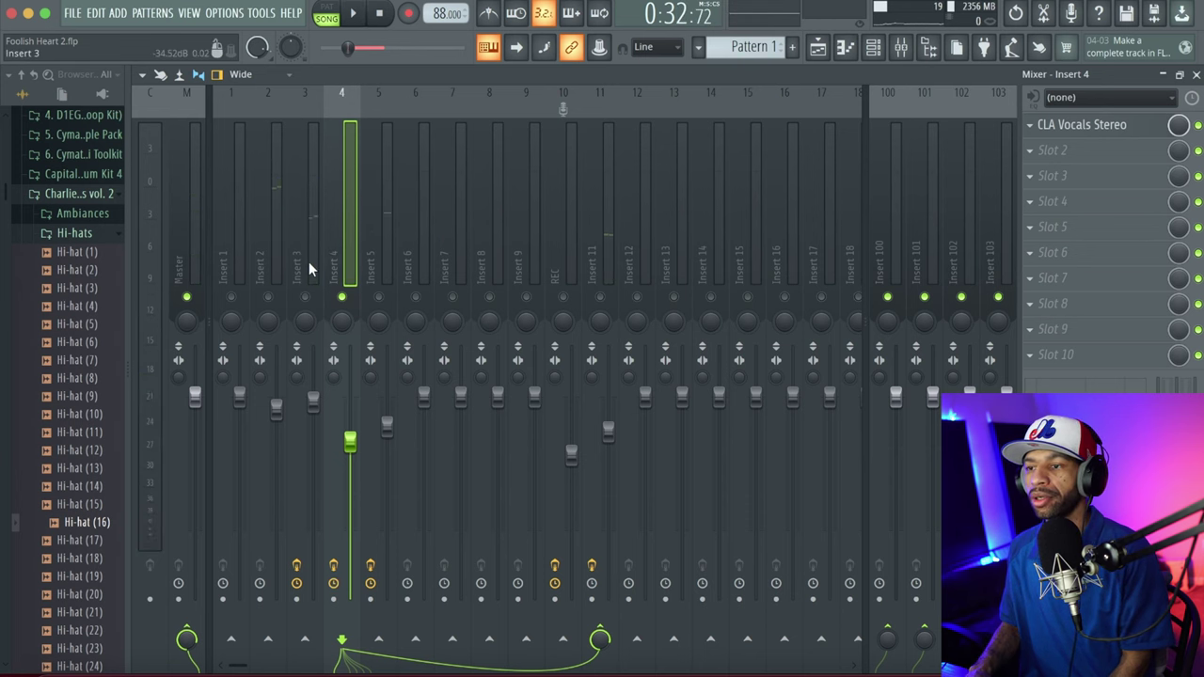
key("space")
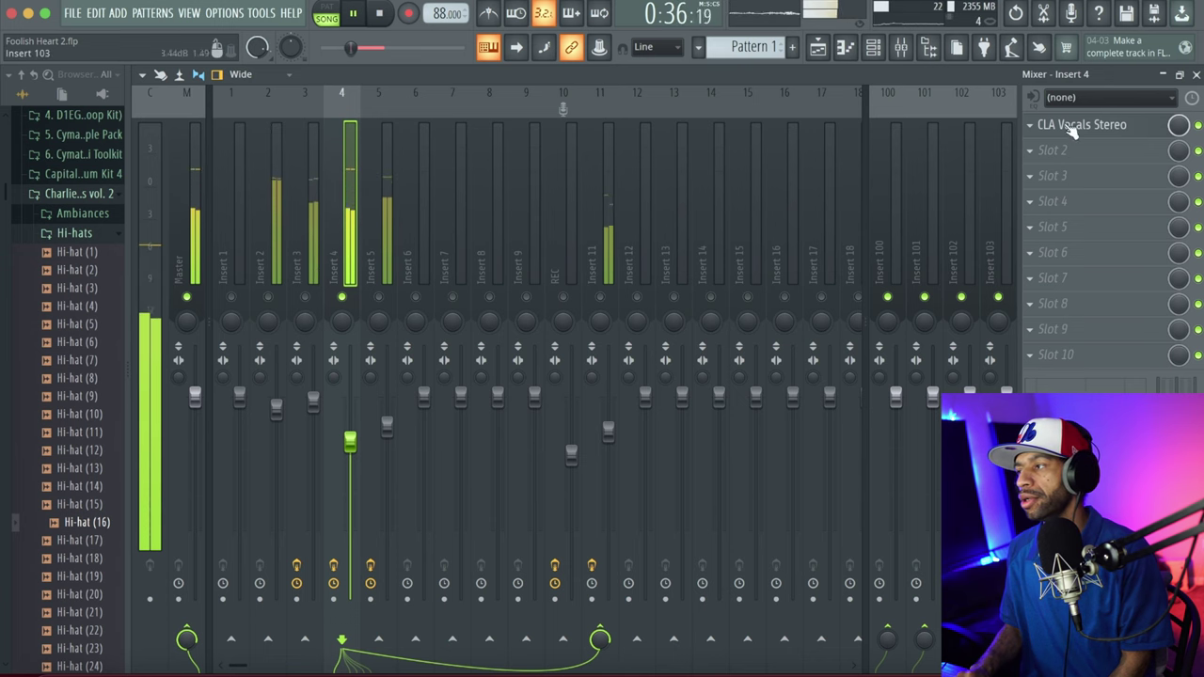
left_click(269, 299)
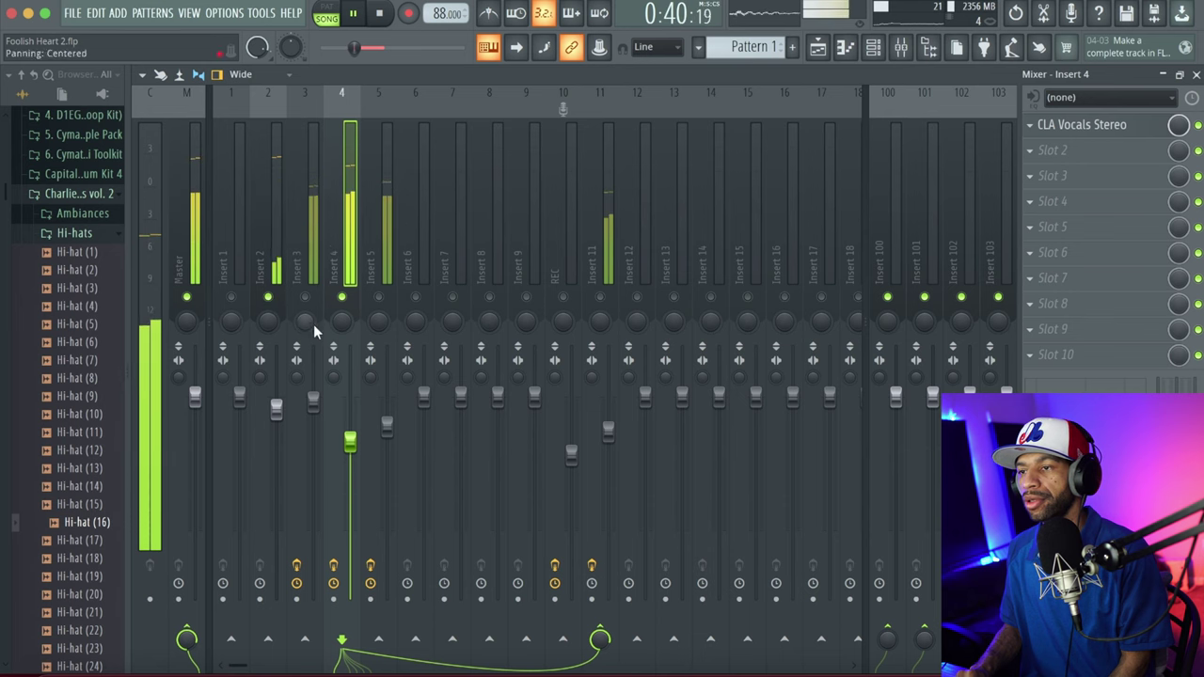
Lower the Insert 4 fader to about -5.7 dB during playback and stop the song.
left_click_drag(350, 442, 350, 446)
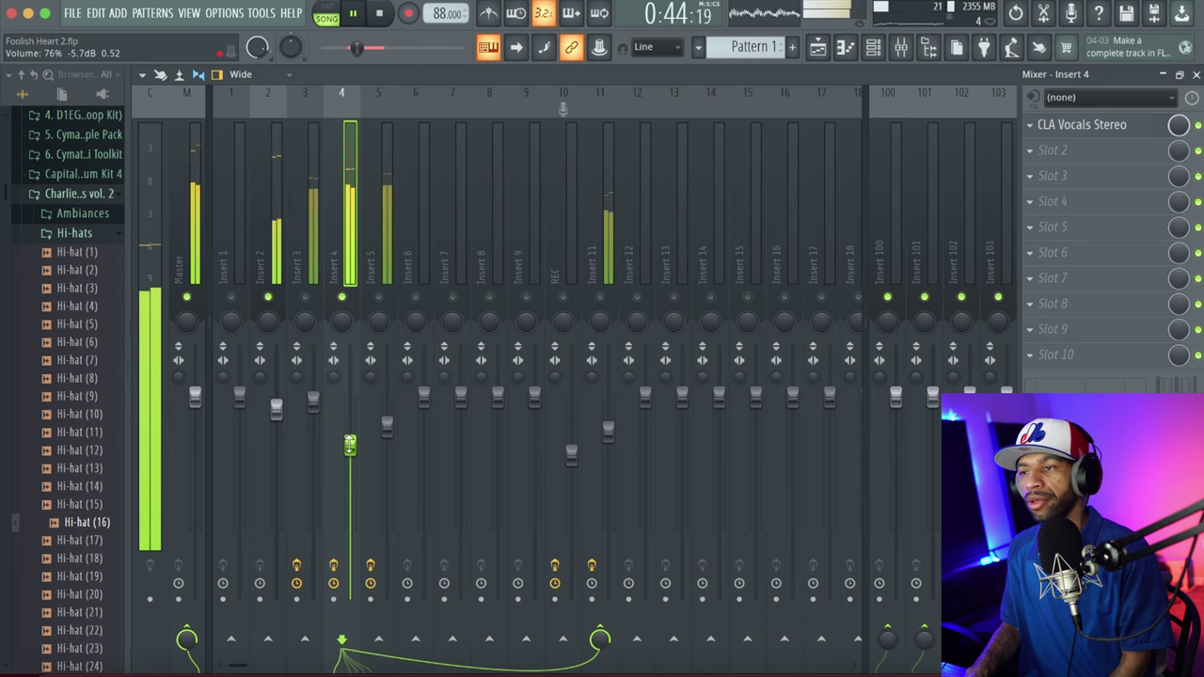
key("space")
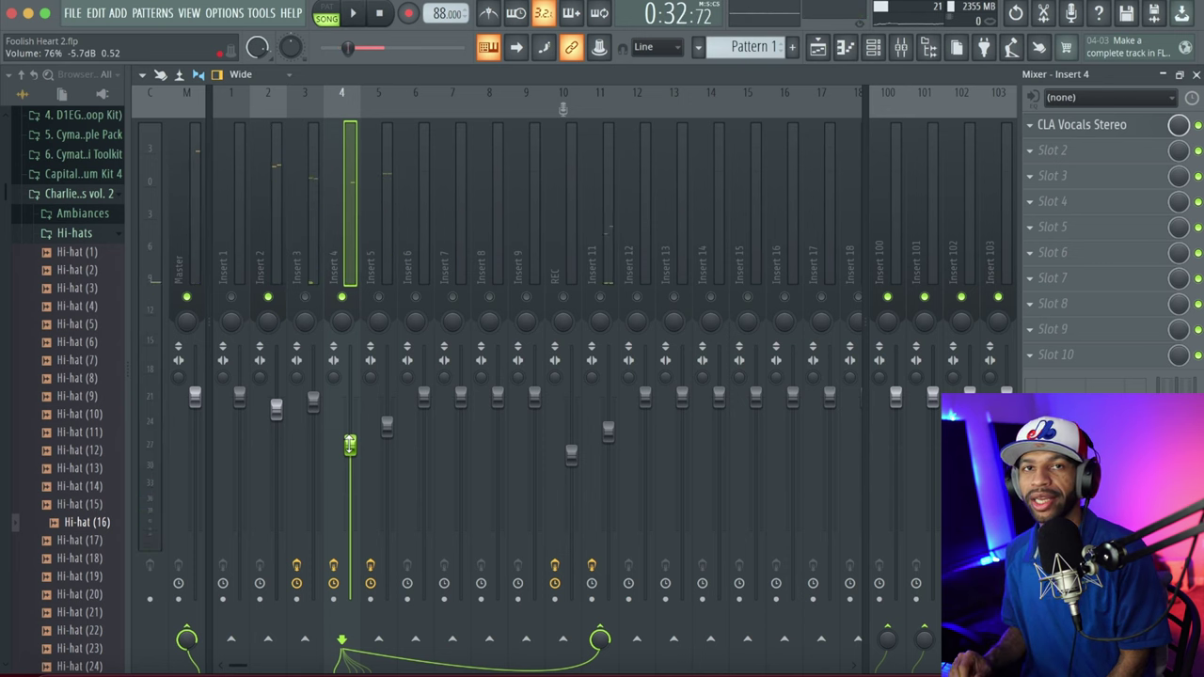
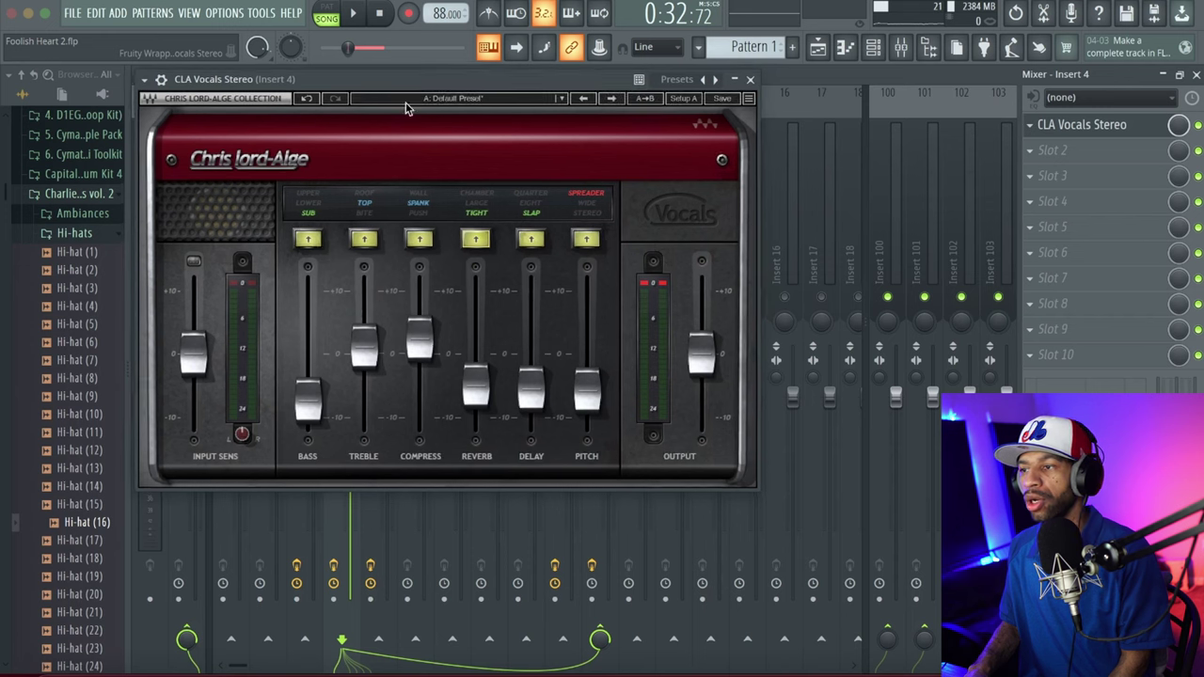
Check Compress in CLA Vocals Stereo on Insert 4 and raise Treble to about 1.6 while auditioning the vocal.
left_click_drag(420, 348, 420, 345)
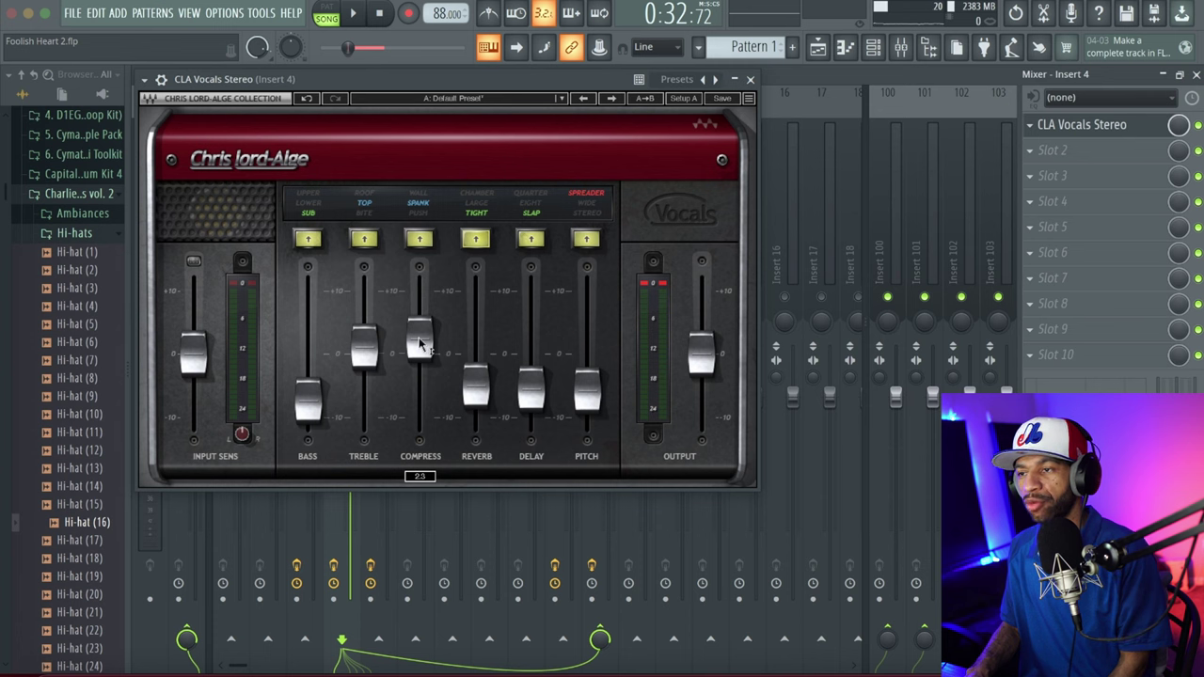
key("space")
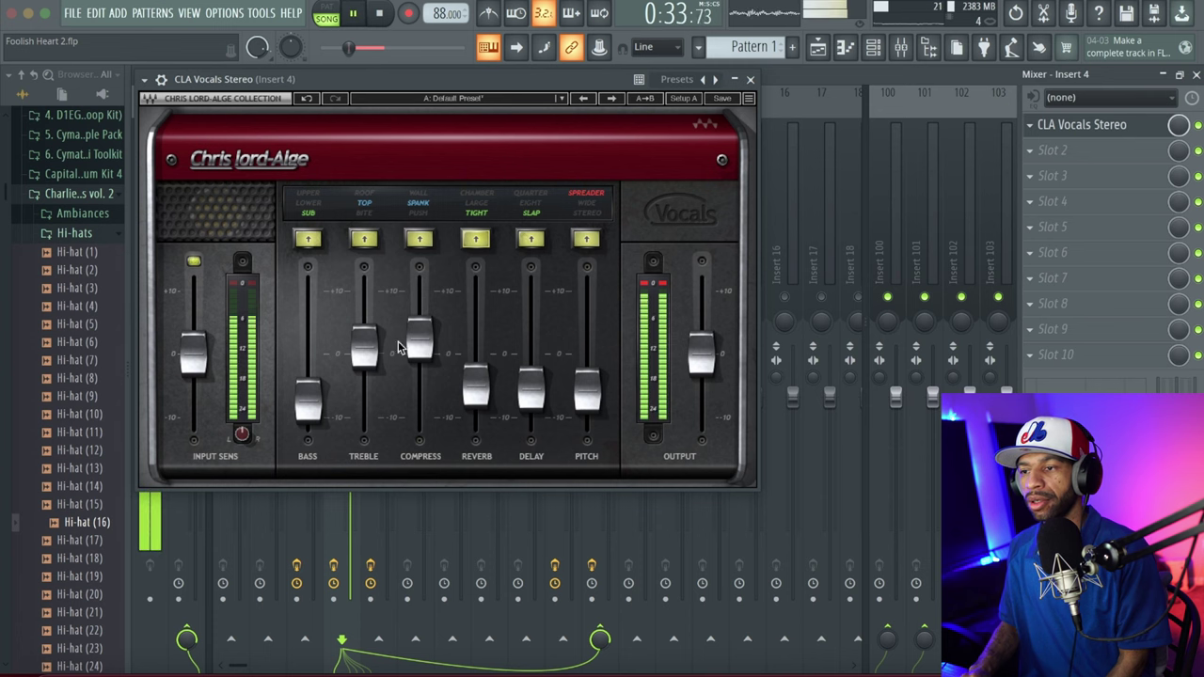
mouse_move(364, 346)
left_mouse_down()
mouse_move(366, 284)
mouse_move(364, 338)
left_mouse_up()
key("space")
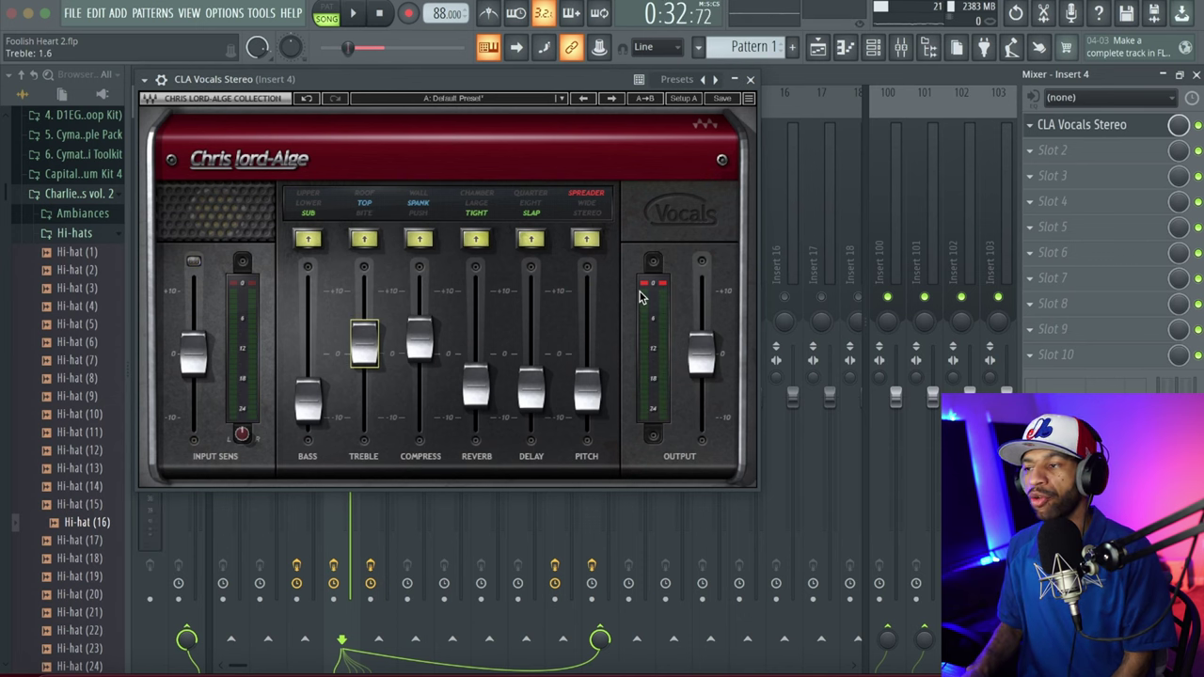
key("space")
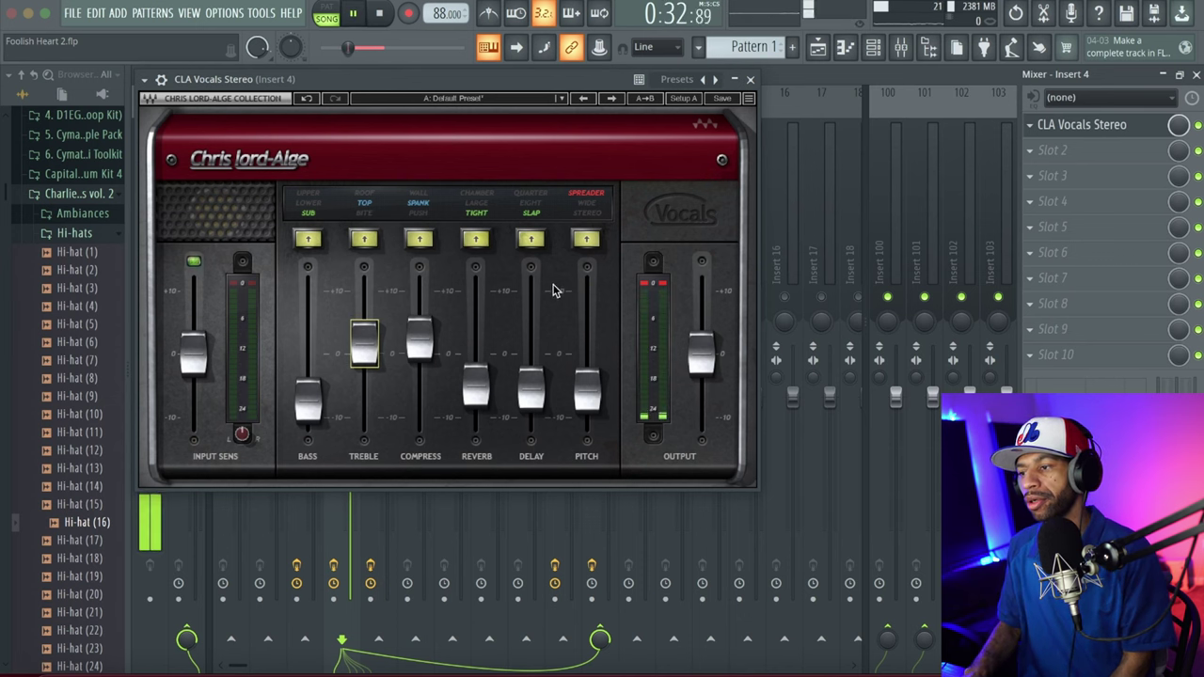
Raise the Pitch fader to about 0 and set the Pitch color to Stereo during playback.
left_click(589, 397)
left_click_drag(587, 390, 587, 357)
left_click(584, 205)
left_click(584, 208)
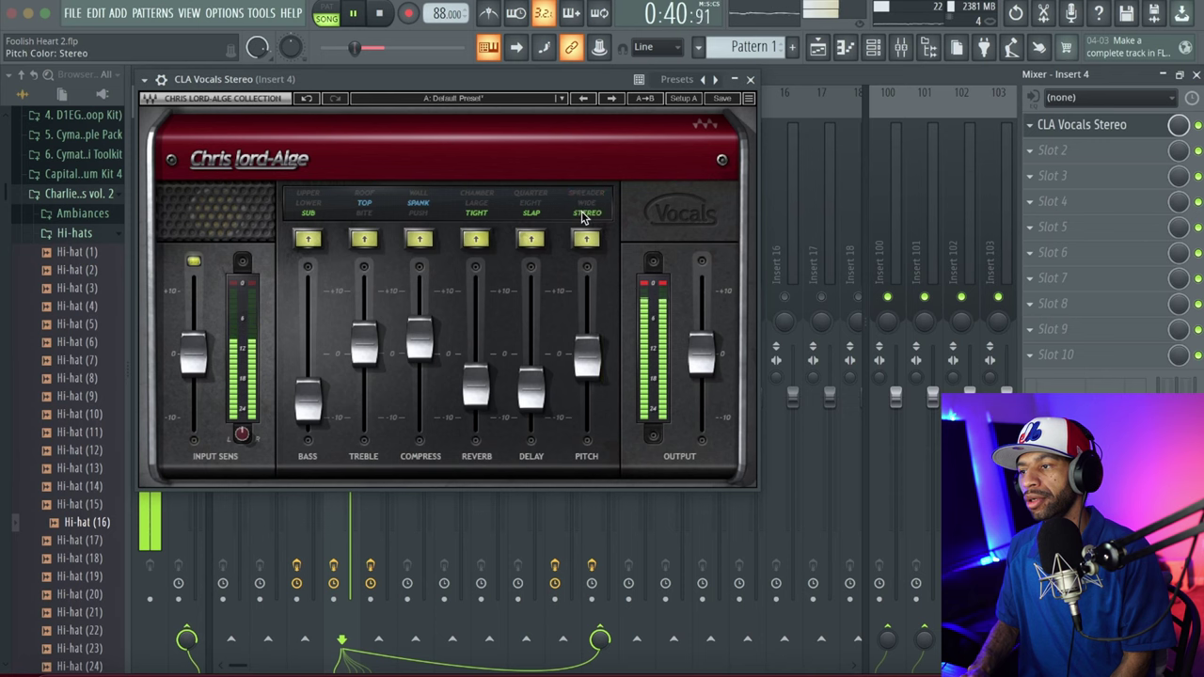
key("space")
Unmute Insert 2 in the mixer and play it together with the Insert 4 vocal, keeping CLA Vocals Stereo in view.
left_click_drag(491, 79, 739, 198)
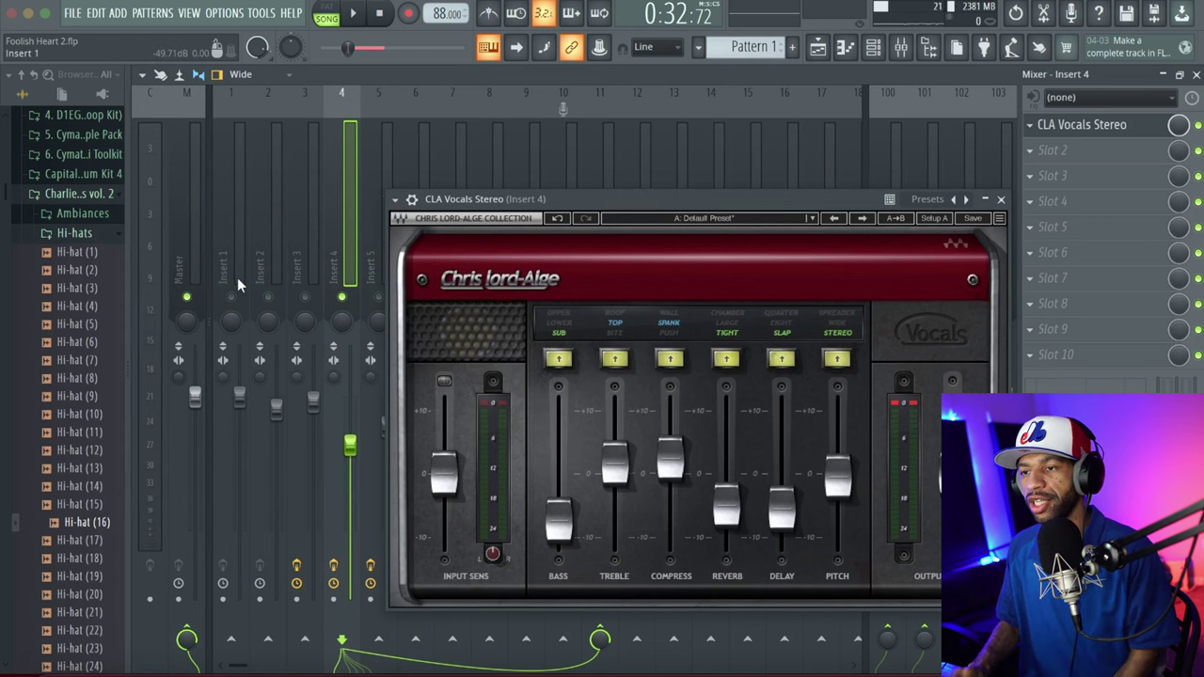
left_click(270, 297)
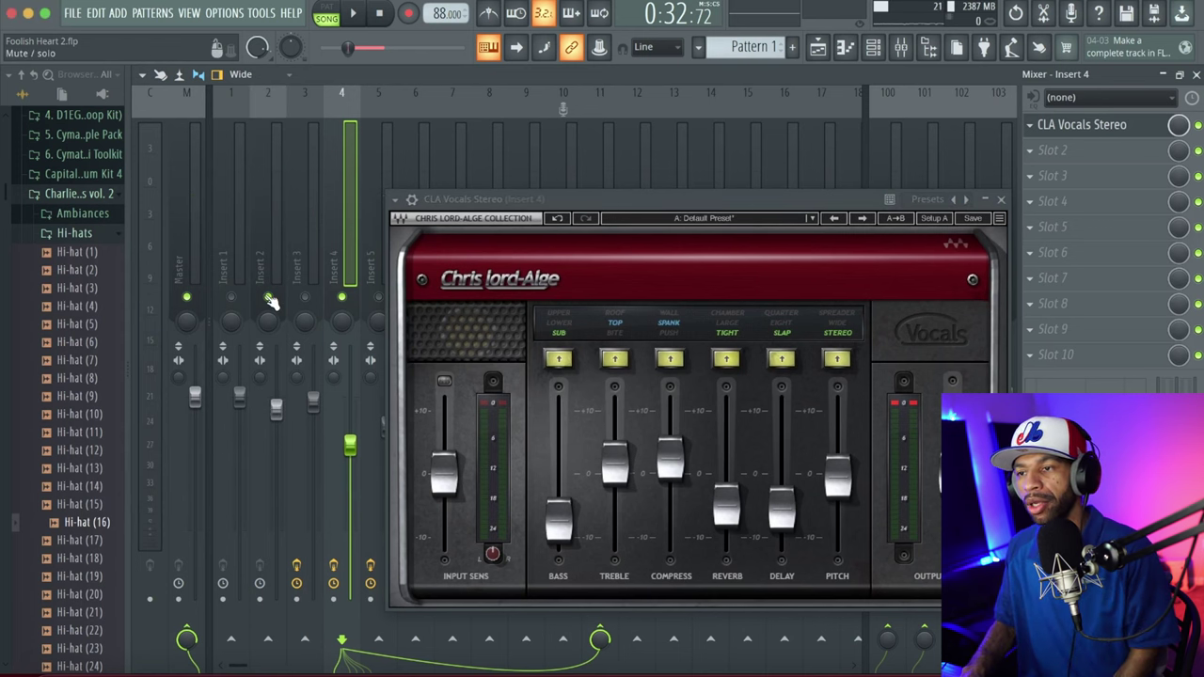
key("space")
left_click_drag(557, 198, 311, 78)
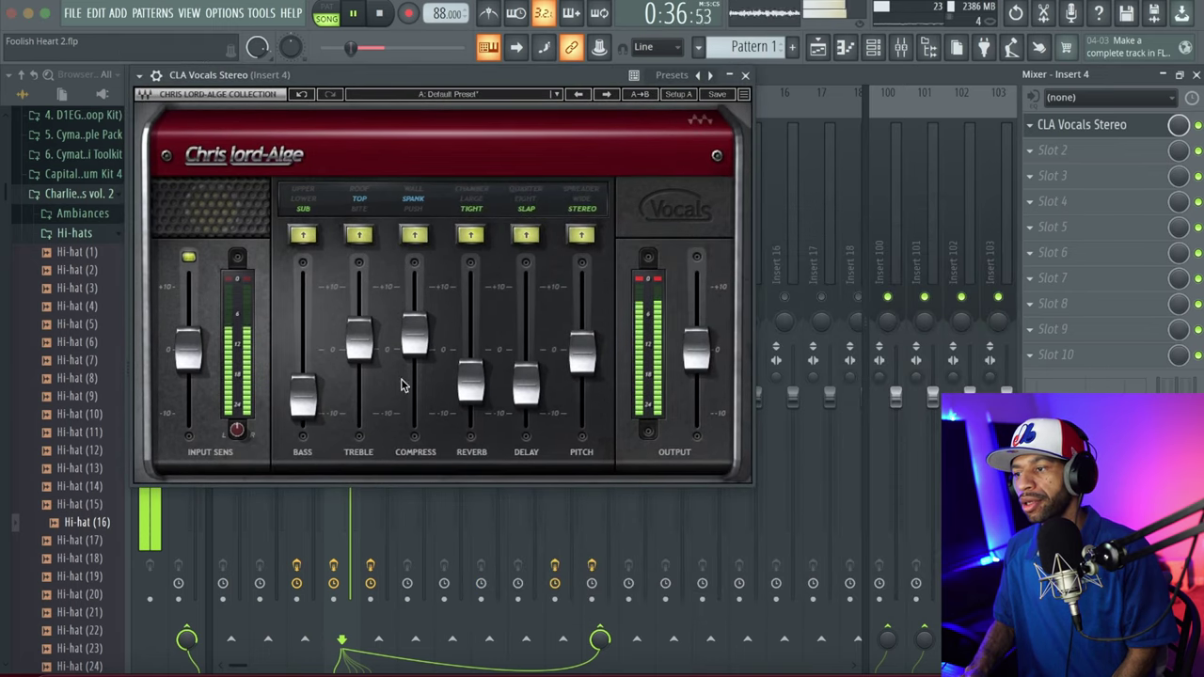
Lower the Pitch fader and set Treble to about 1.2 during playback, closing CLA Vocals Stereo when done.
left_click_drag(587, 365, 588, 382)
left_click_drag(358, 342, 359, 343)
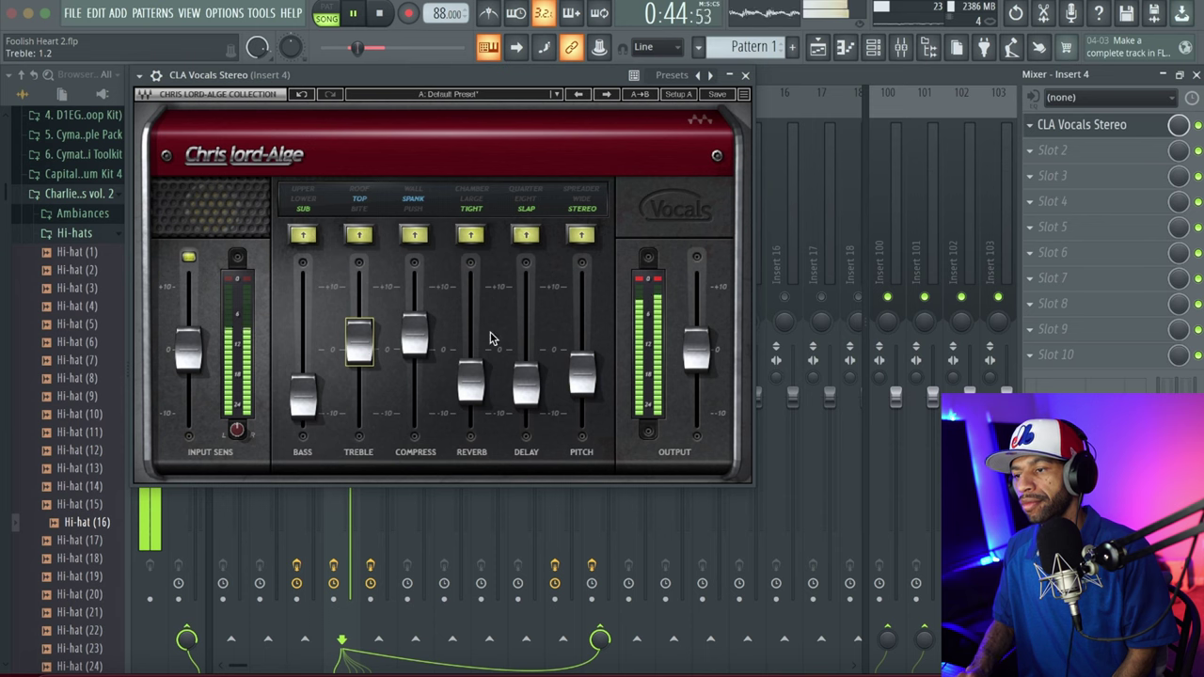
left_click_drag(482, 389, 481, 390)
key("space")
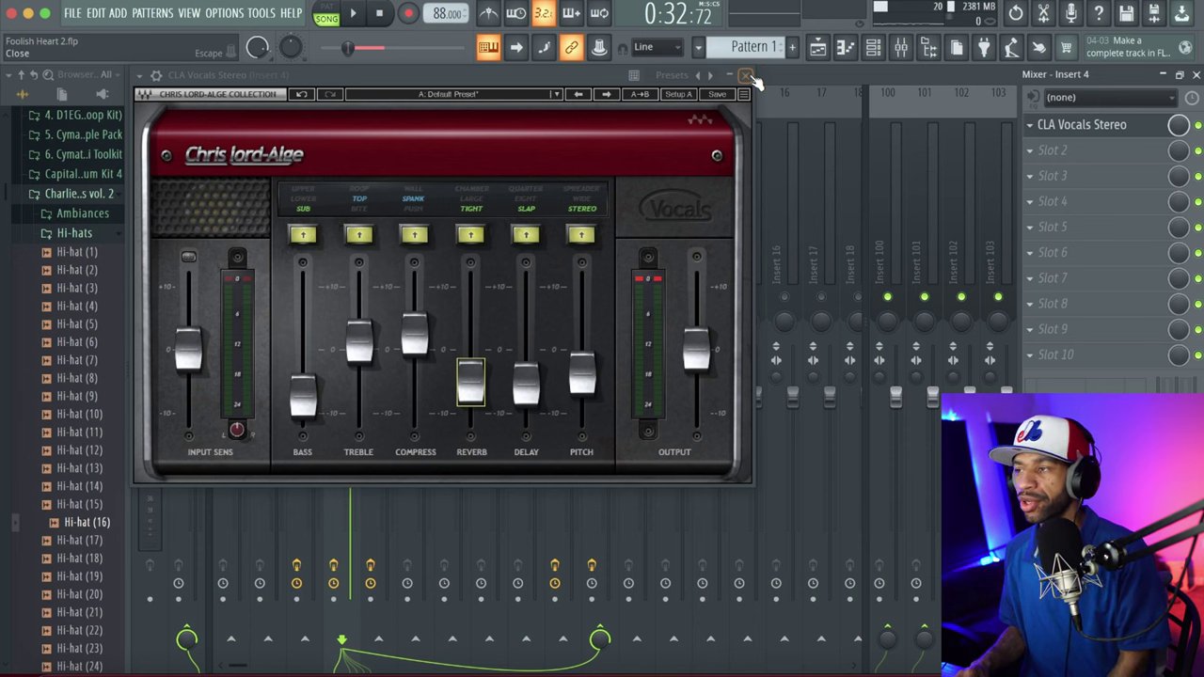
left_click(745, 75)
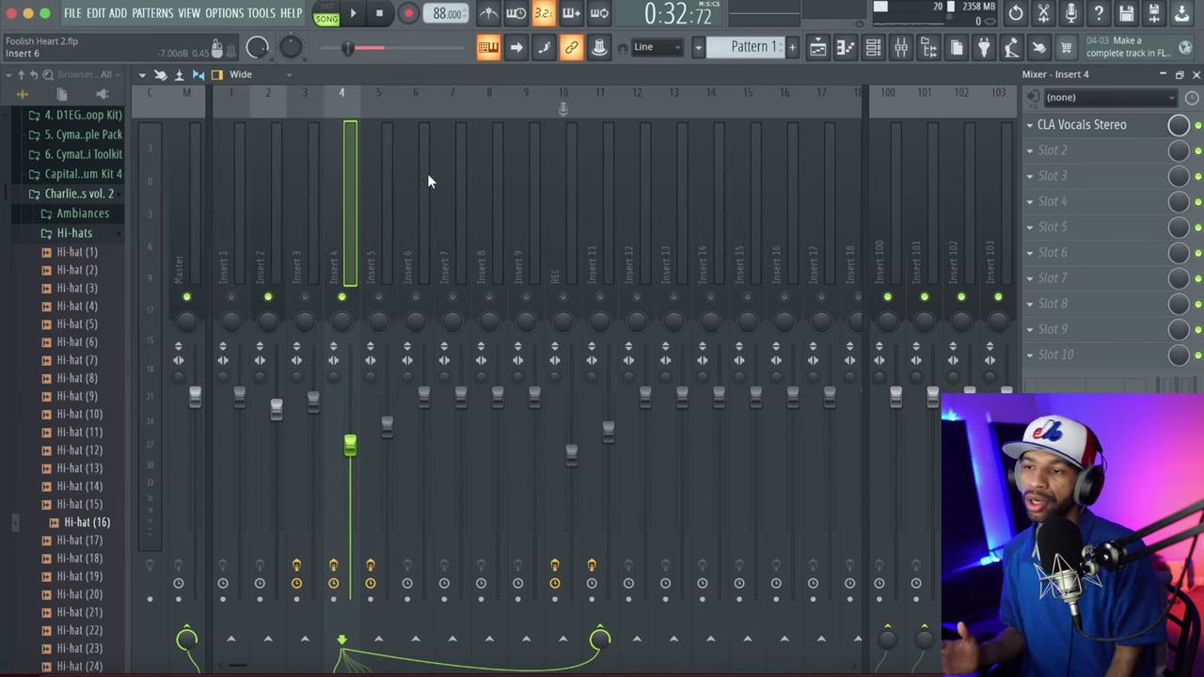
Select Insert 5 and mute Inserts 2, 3 and 4.
left_click(306, 298)
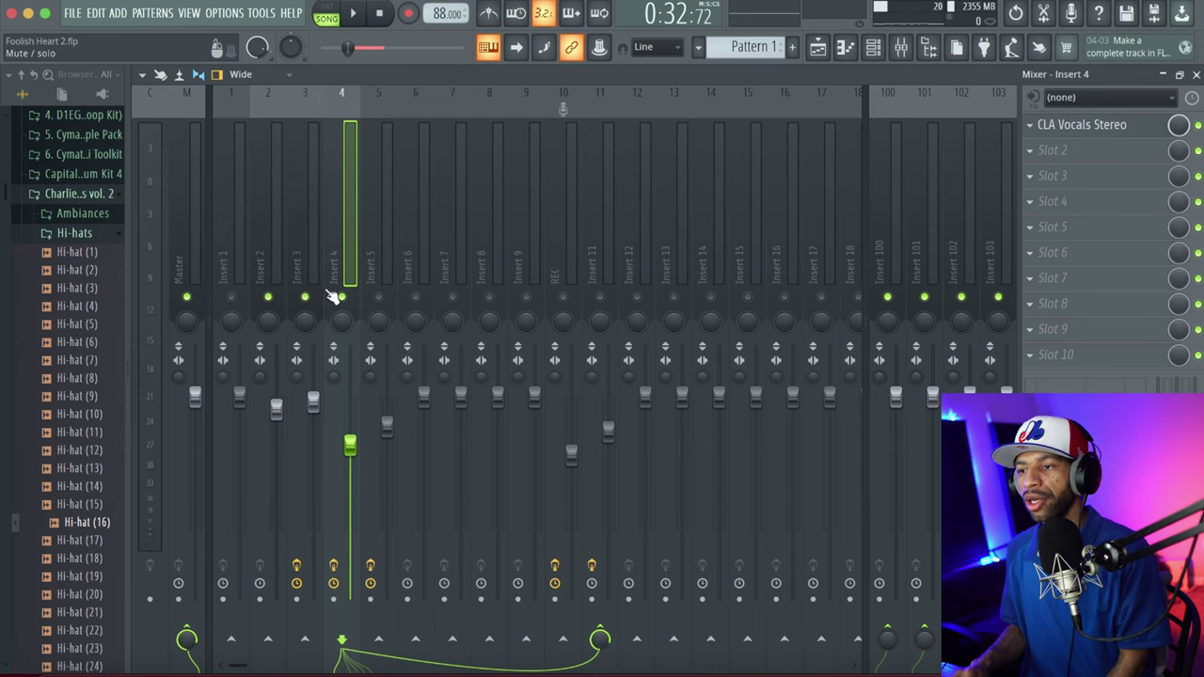
left_click(363, 294)
left_click(342, 297)
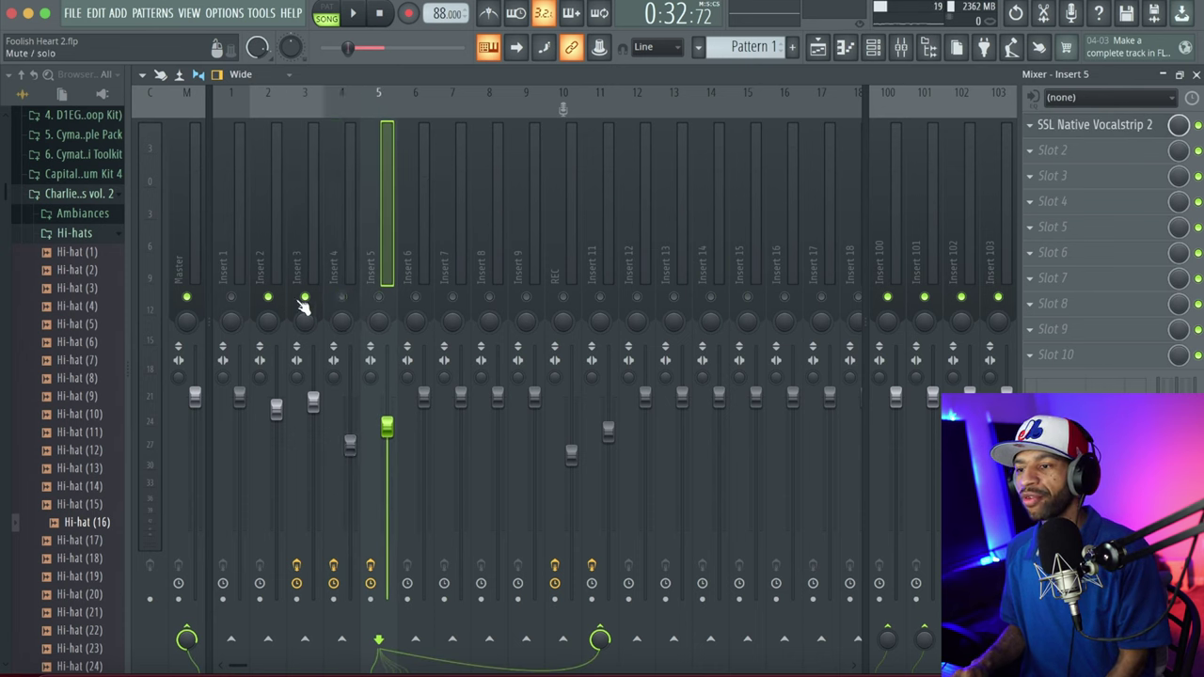
left_click(304, 298)
left_click(268, 297)
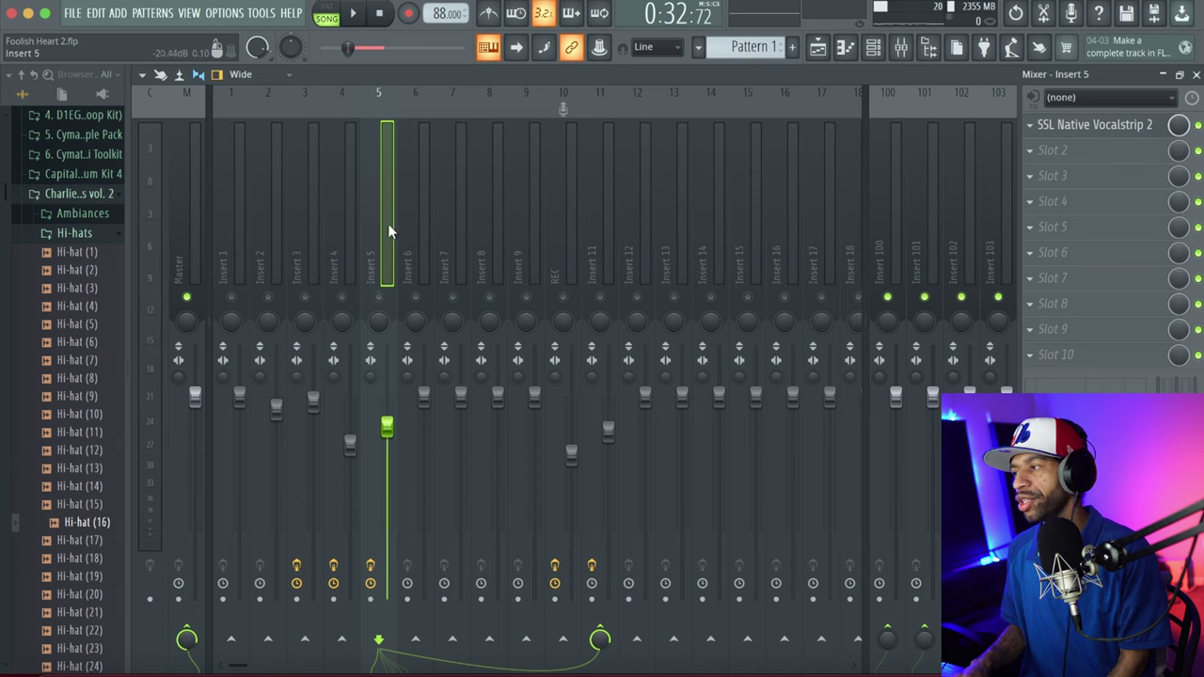
Open SSL Native Vocalstrip 2 on Insert 5 and lower the equaliser's highpass frequency, switching the filter off and on to compare.
left_click(1089, 126)
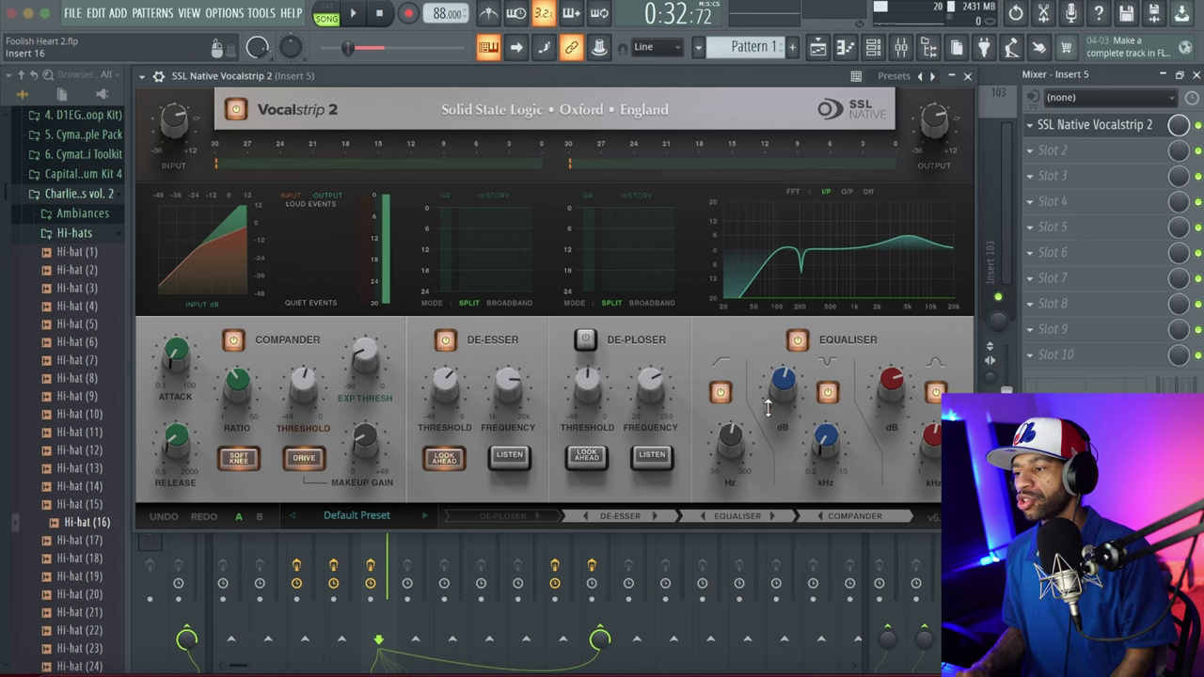
left_click_drag(729, 436, 718, 484)
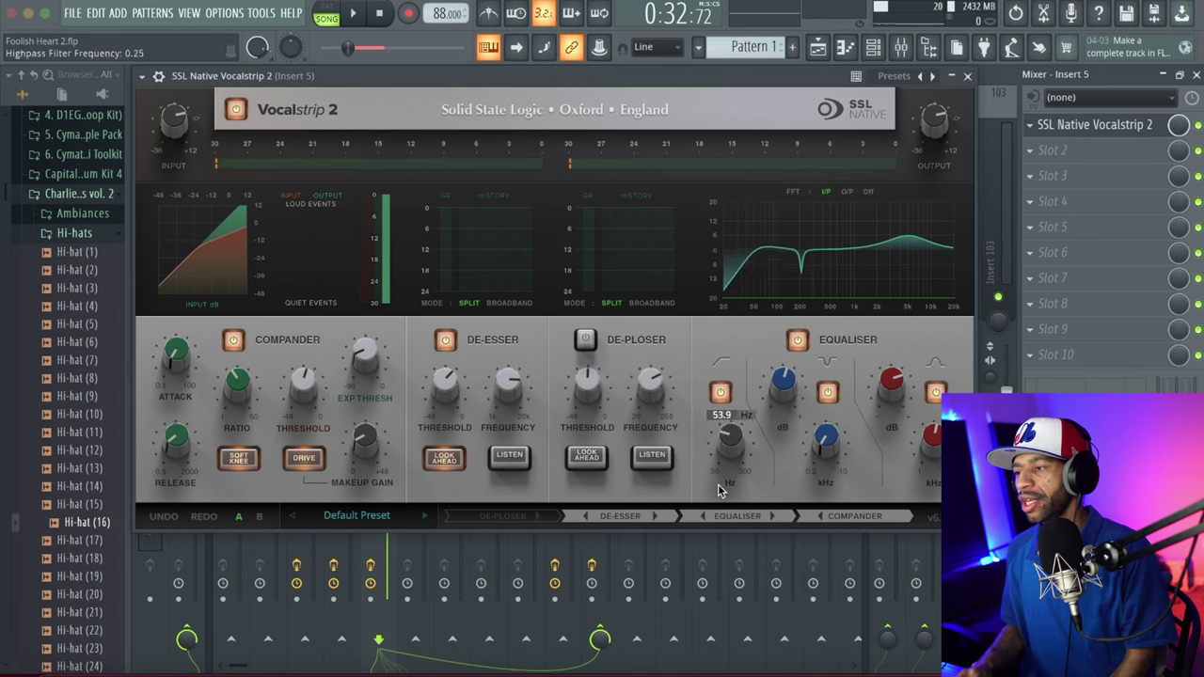
left_click(719, 393)
left_click(720, 393)
left_click_drag(730, 435, 765, 453)
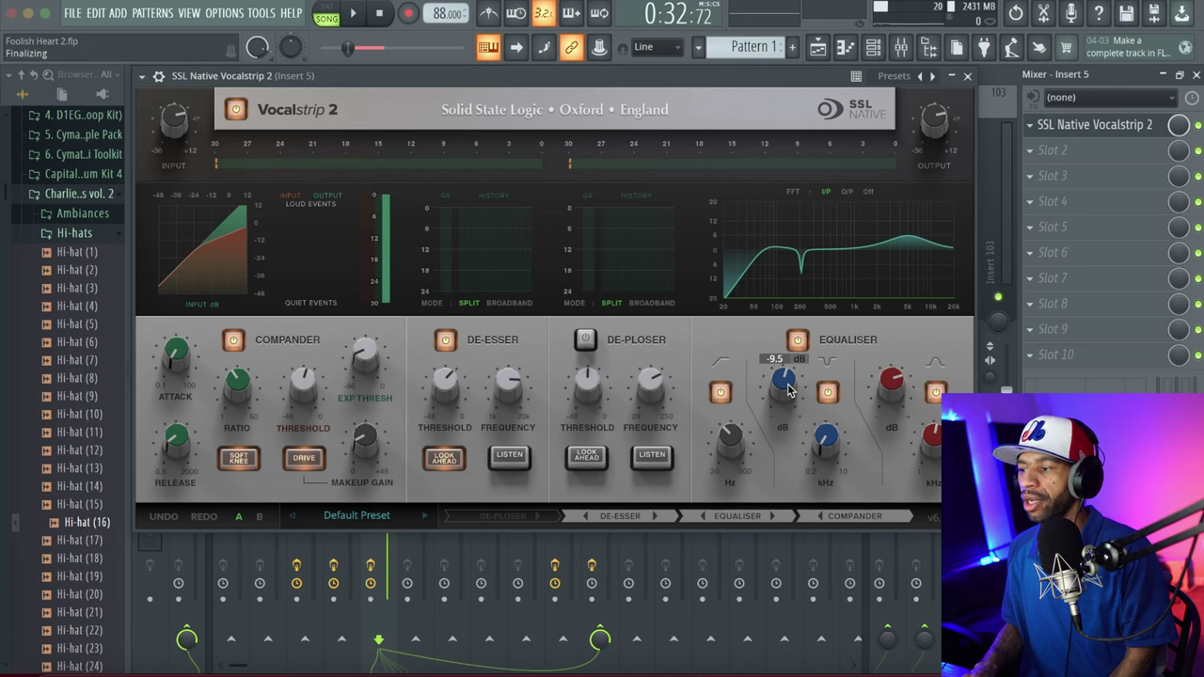
Deepen the equaliser's notch cut and shape the peak boost to about 5.3 dB at a higher frequency, closing Vocalstrip 2 when done.
left_click_drag(788, 391, 815, 428)
mouse_move(888, 379)
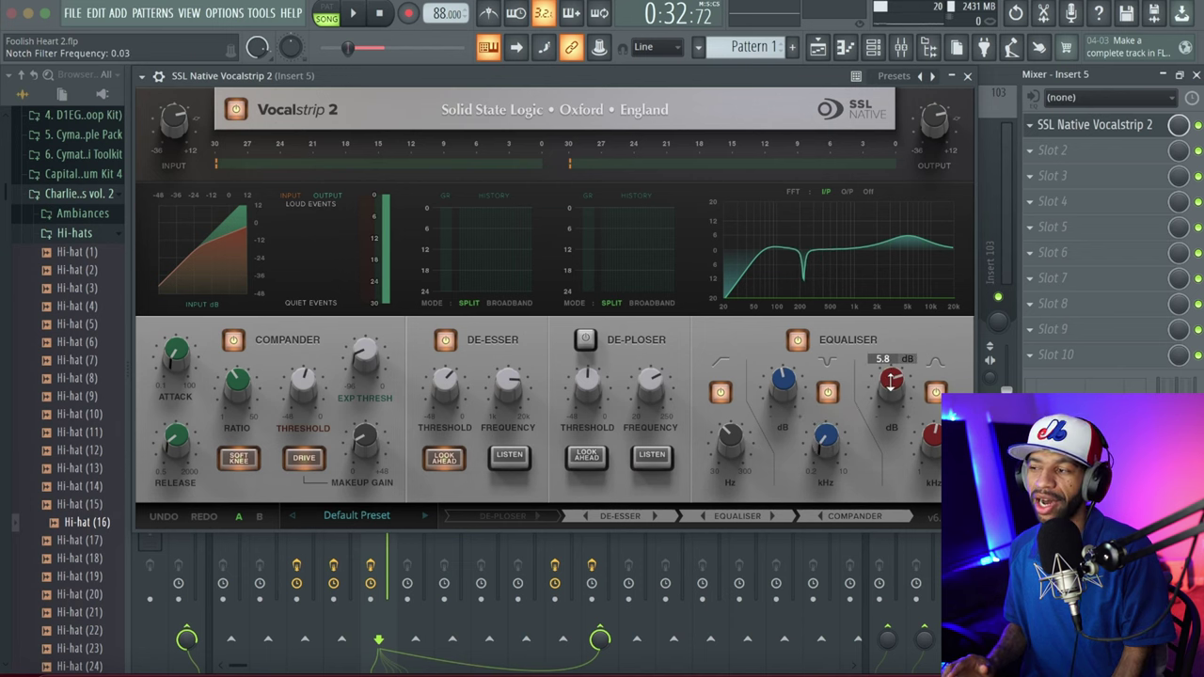
mouse_move(890, 379)
left_mouse_down()
mouse_move(890, 365)
mouse_move(892, 398)
mouse_move(908, 381)
left_mouse_up()
left_click_drag(931, 435, 921, 409)
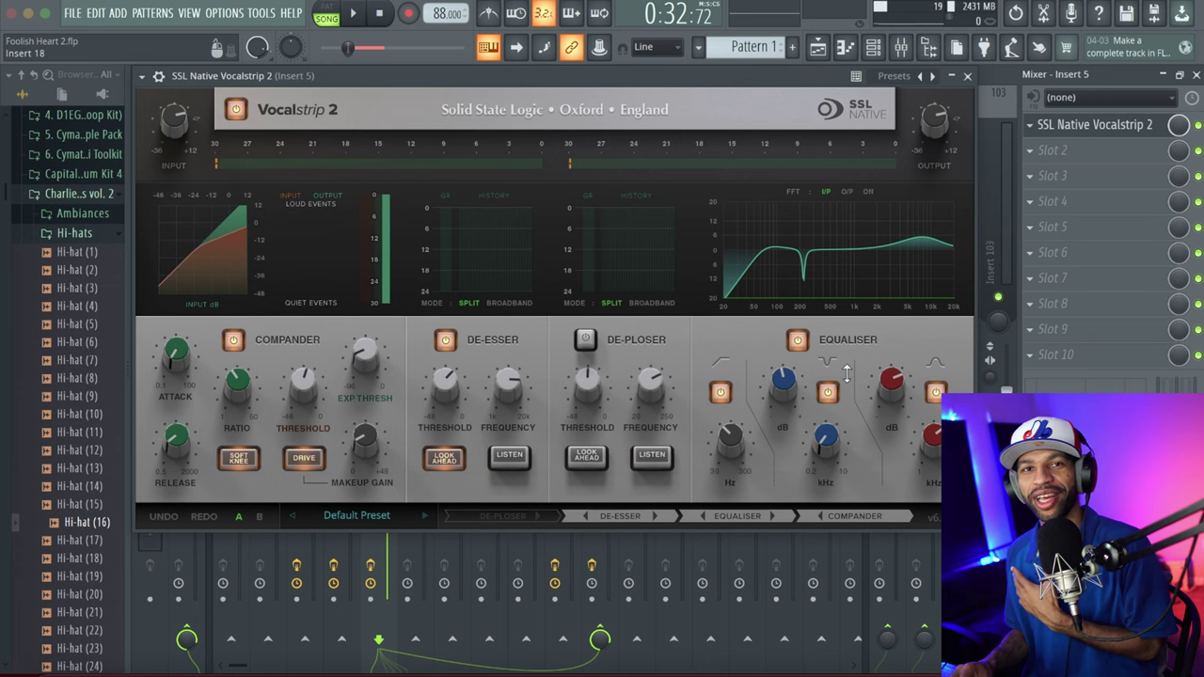
mouse_move(898, 393)
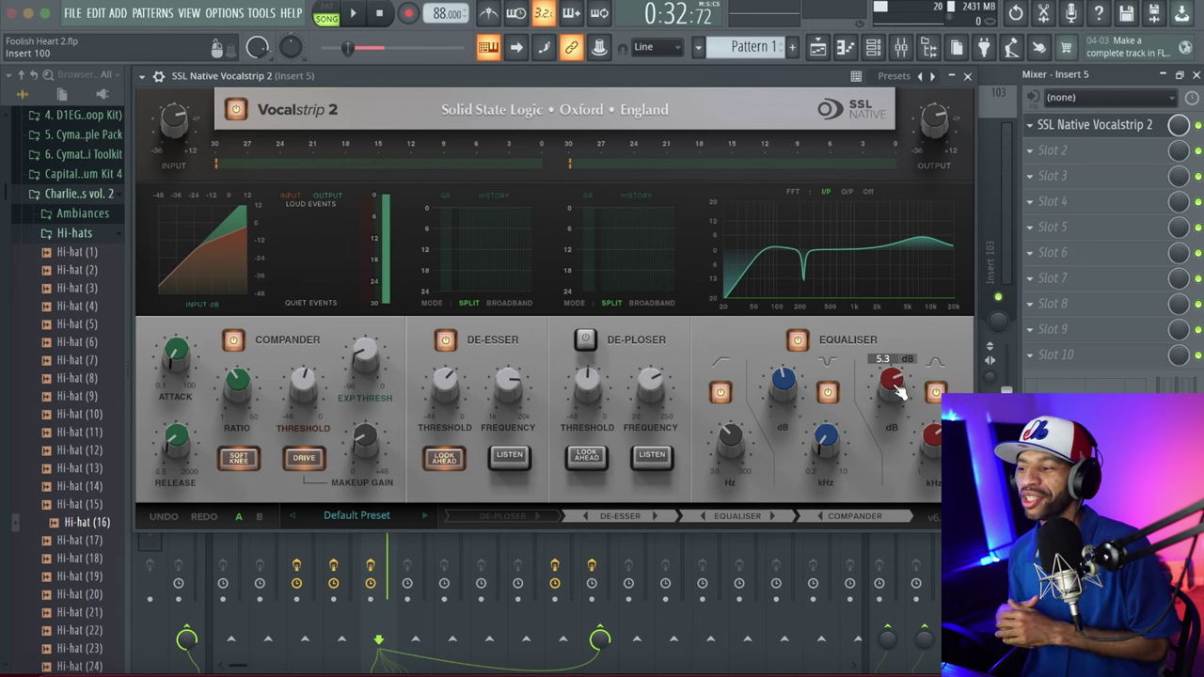
key("Escape")
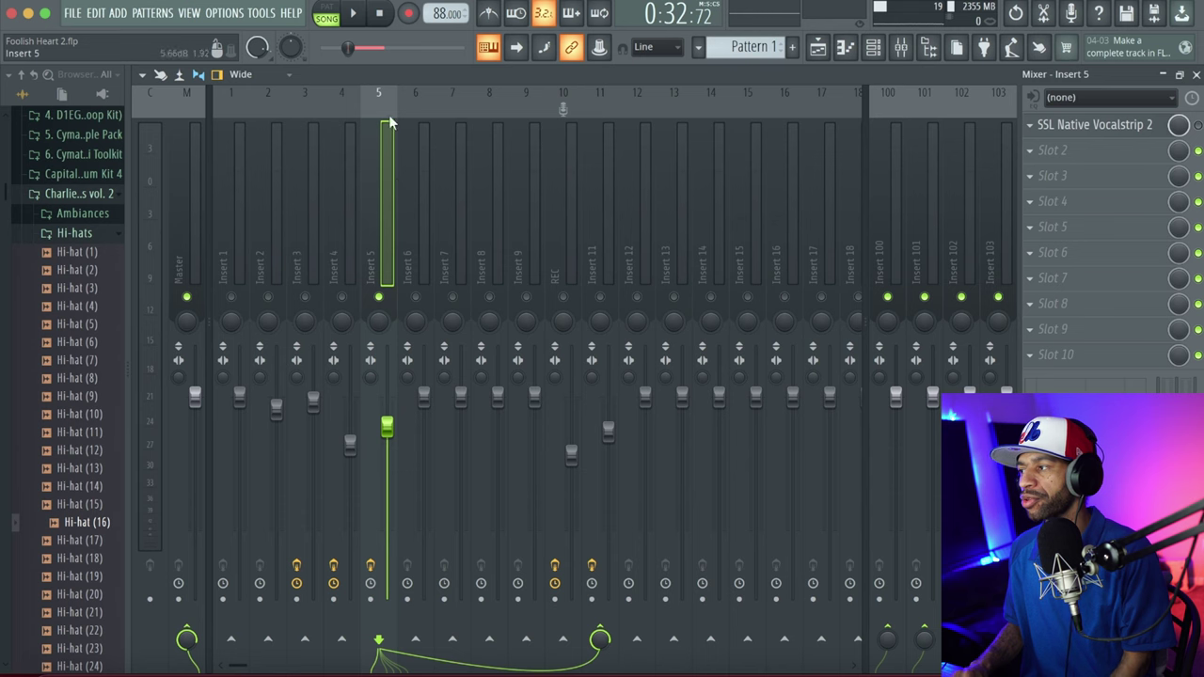
Compare the Insert 5 vocal with SSL Native Vocalstrip 2 bypassed and enabled, leaving it enabled.
left_click(352, 13)
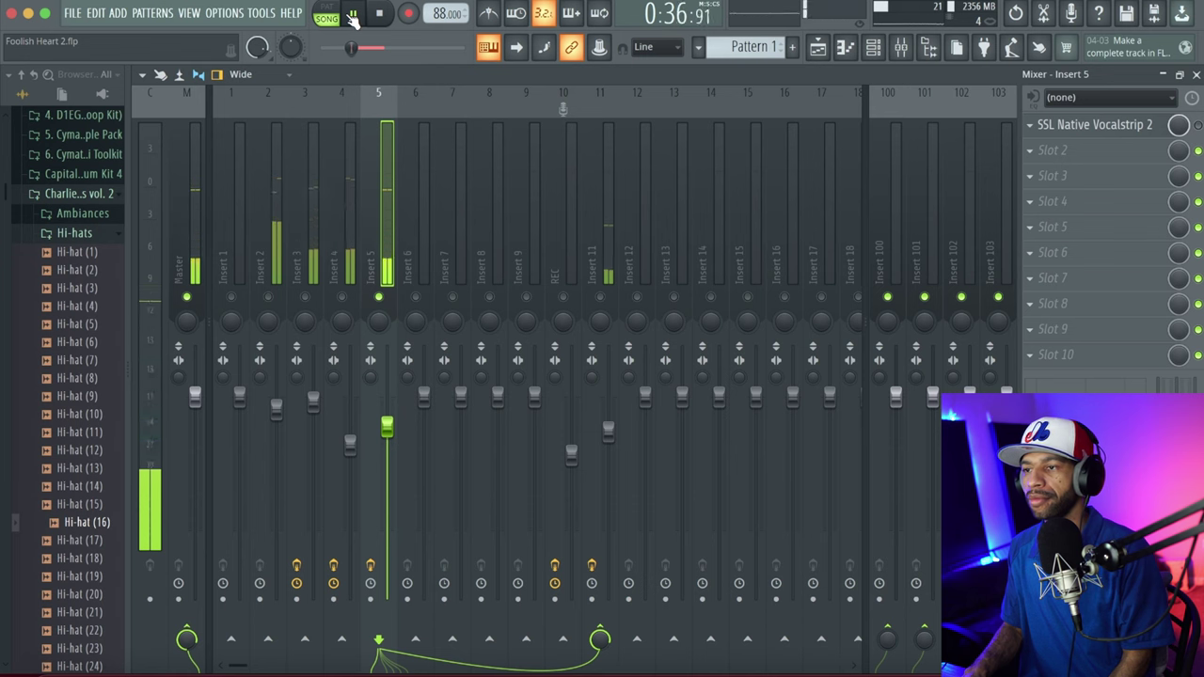
left_click(353, 14)
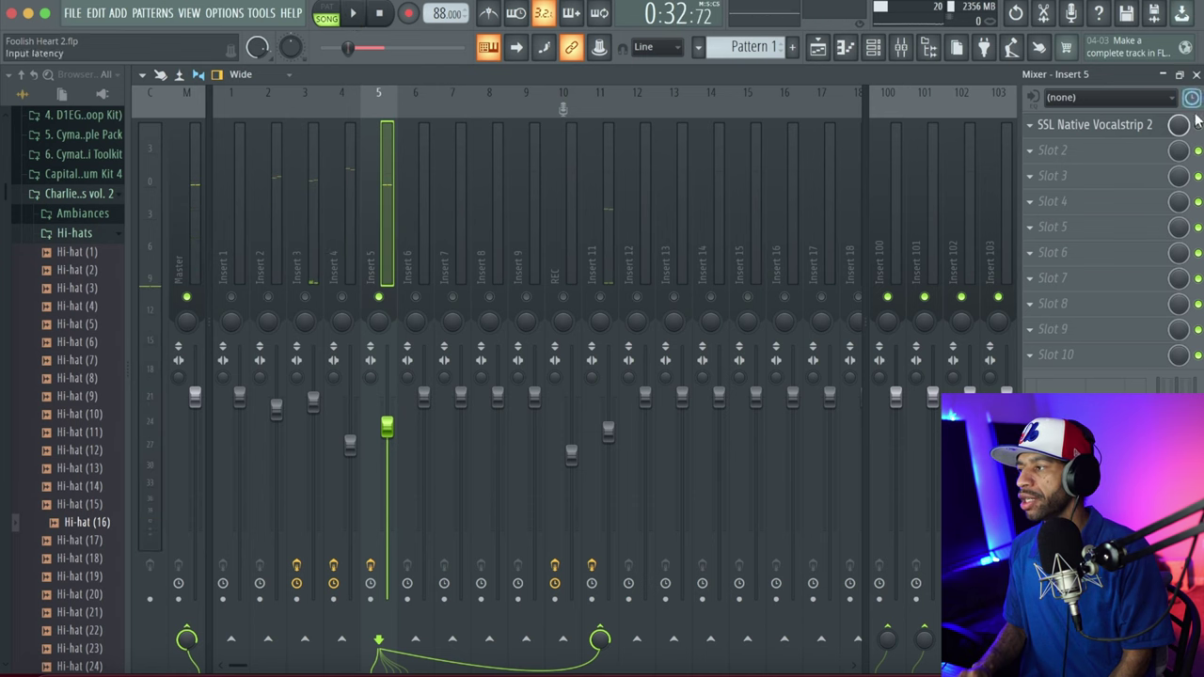
key("space")
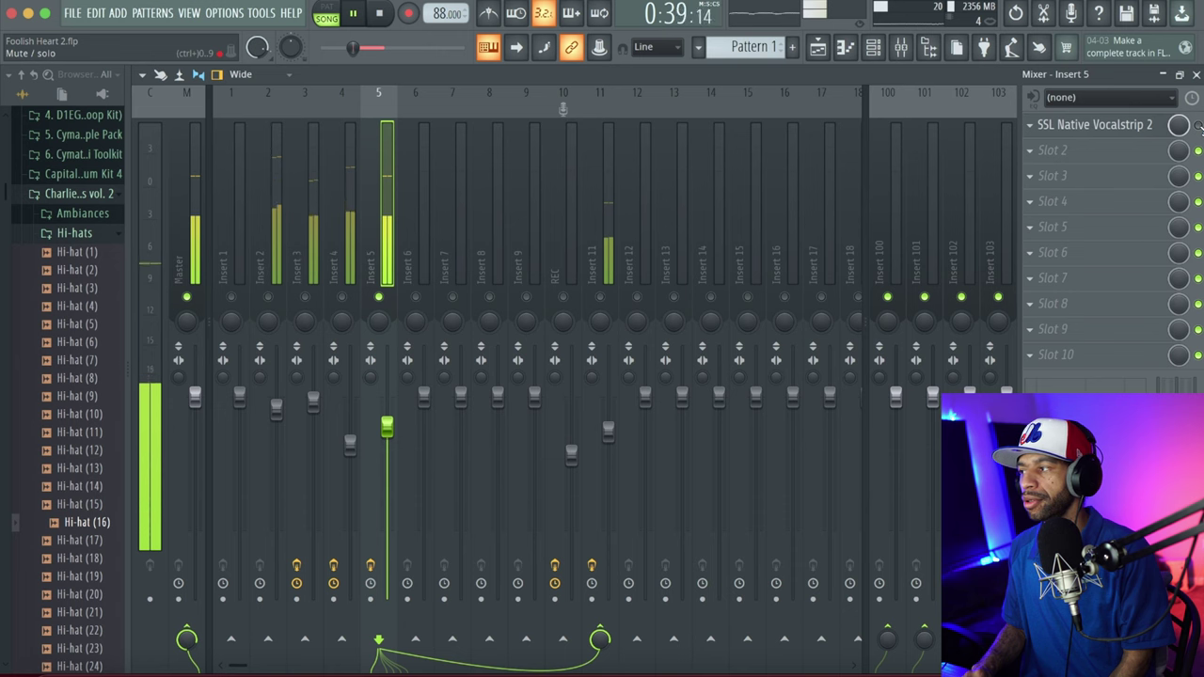
key("space")
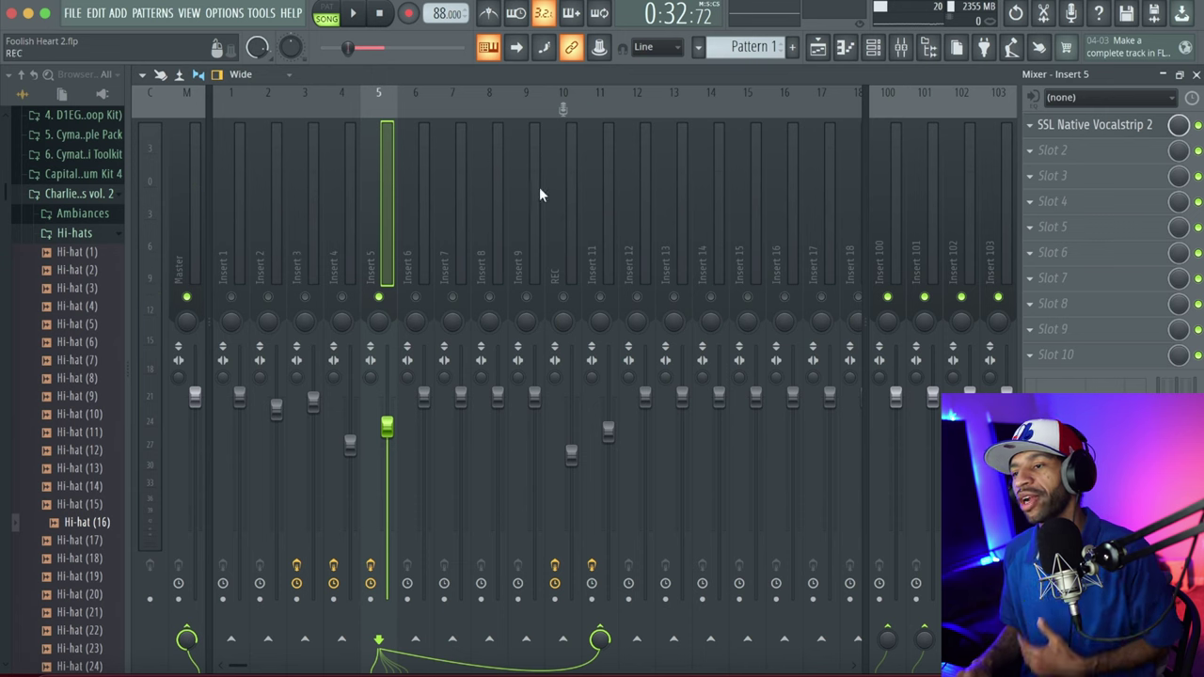
Unmute Insert 2 and audition it together with the Insert 5 vocal.
left_click(268, 297)
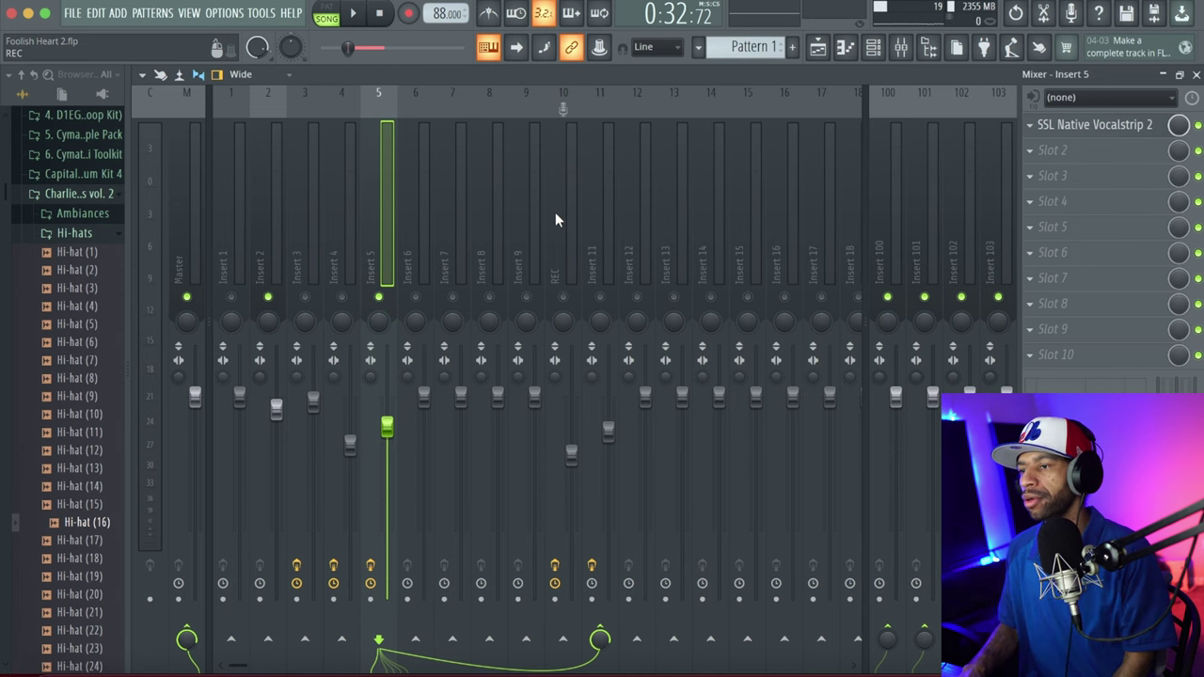
key("space")
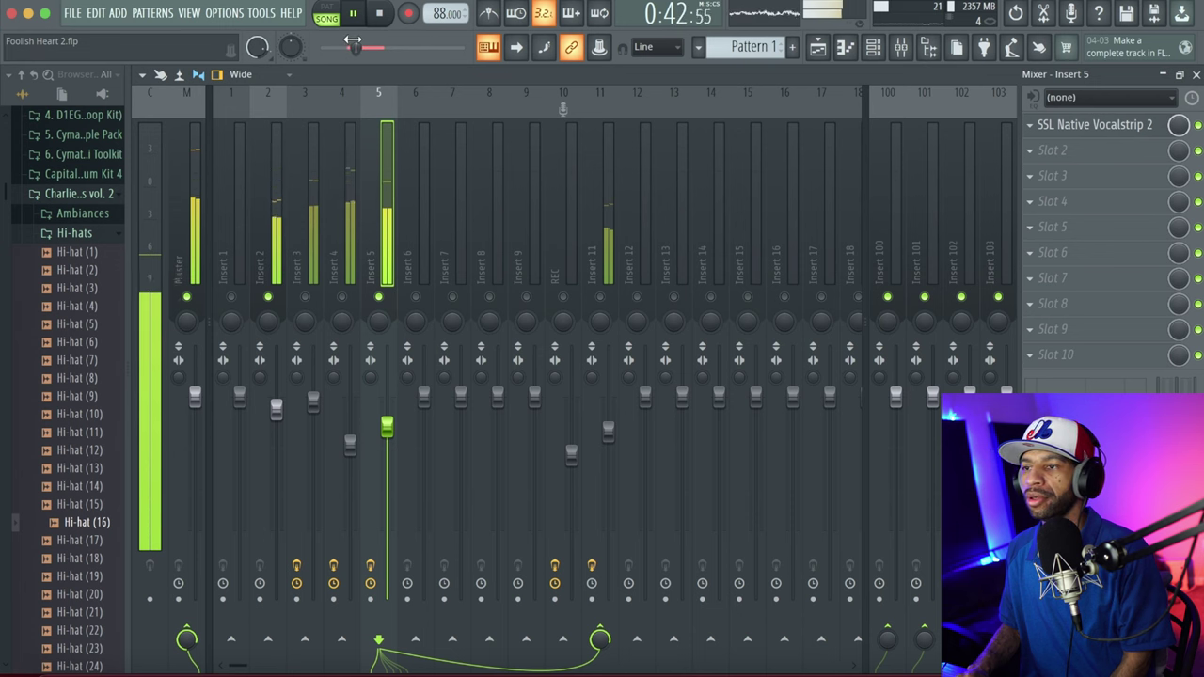
key("space")
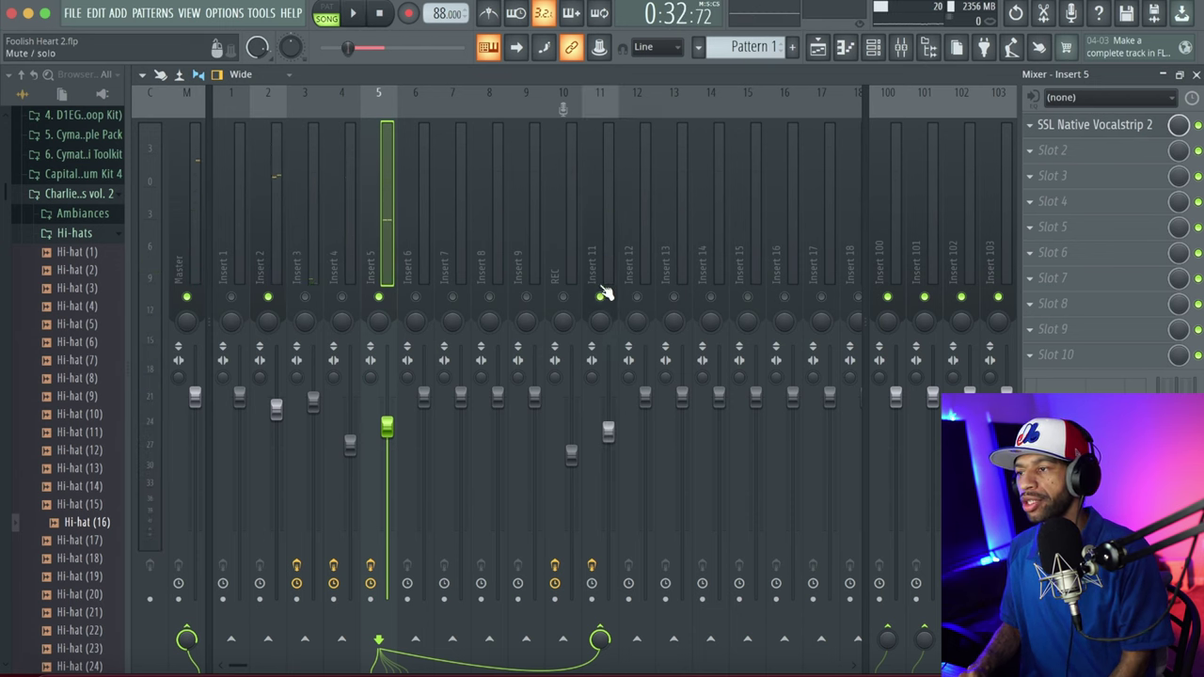
Unmute Insert 11 and view its effects, and lower the Insert 5 fader below -5.0 dB during playback.
left_click(595, 250)
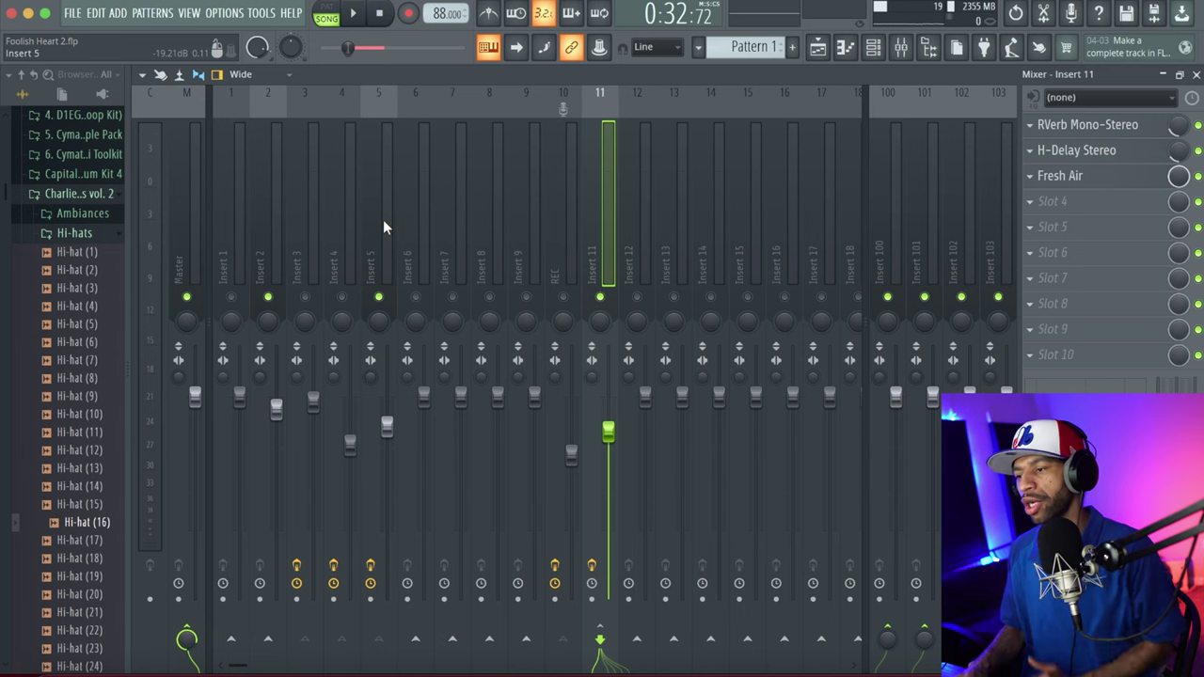
left_click_drag(387, 427, 387, 435)
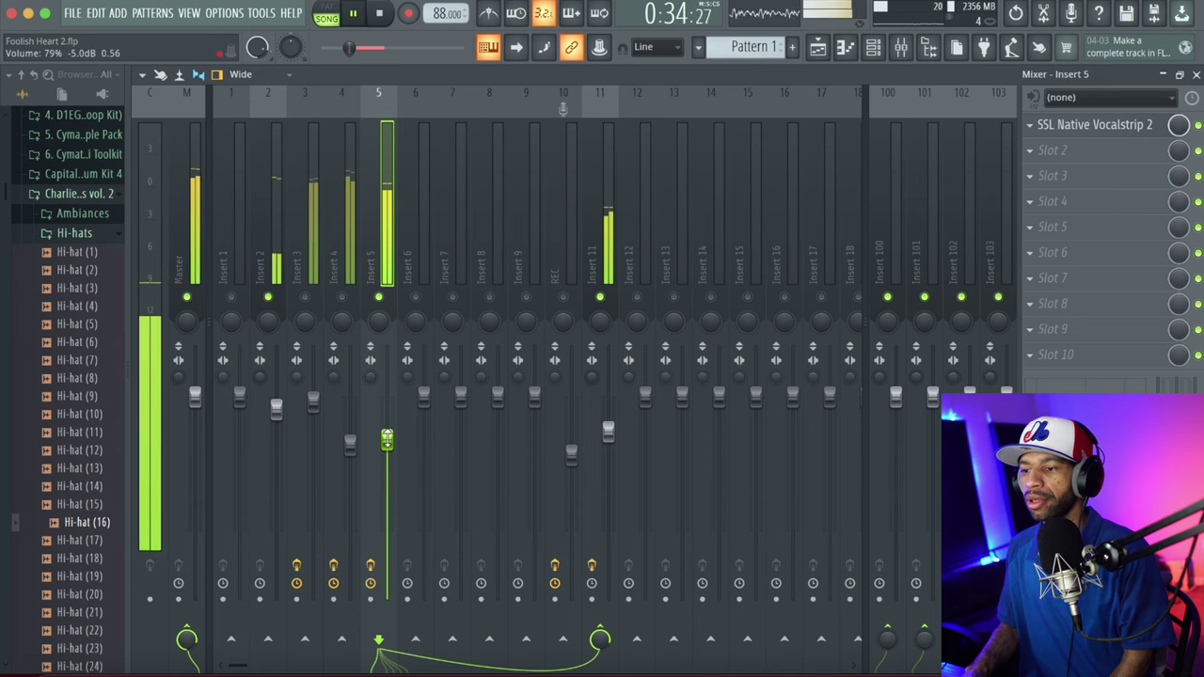
left_click_drag(387, 439, 386, 459)
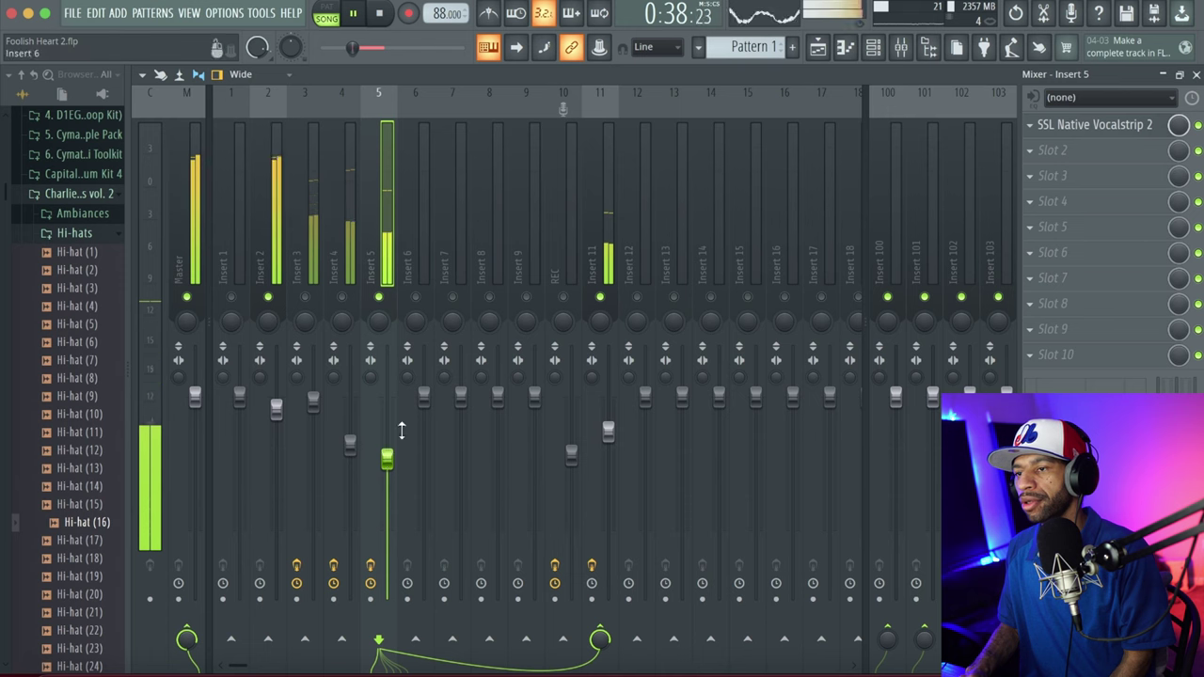